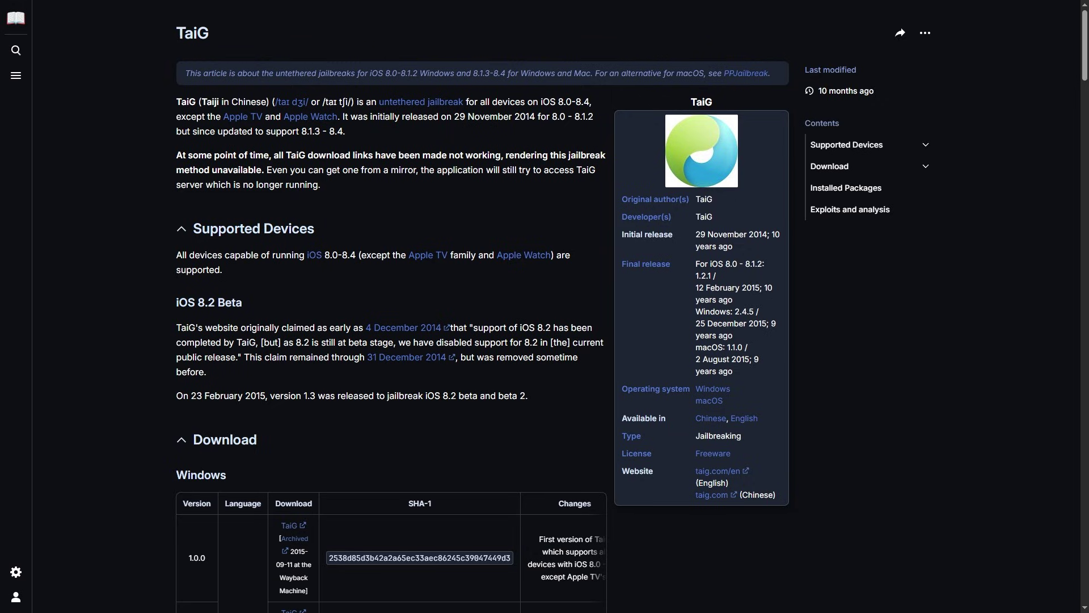
Step: Scroll through the checkra1n 0.12.4 beta Latest Release notes
scroll(793, 461, down, 3)
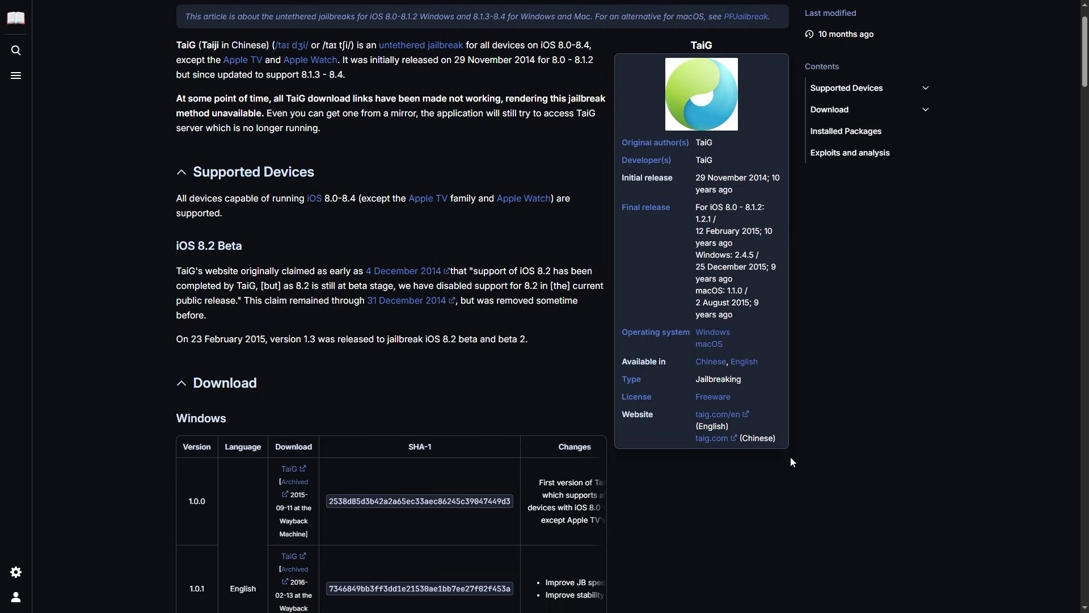
scroll(792, 462, up, 3)
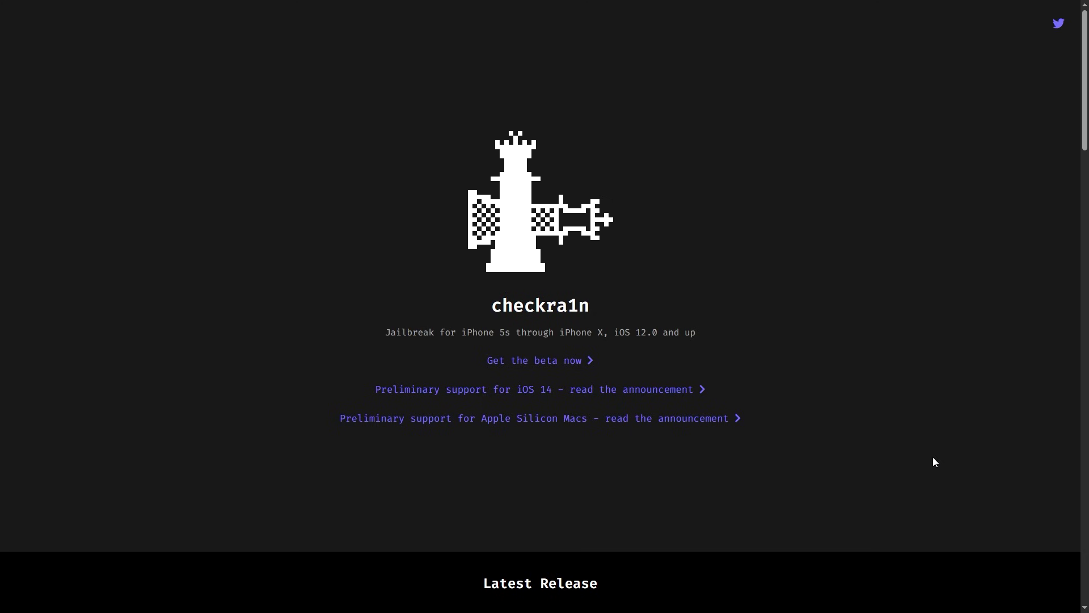
scroll(928, 456, down, 7)
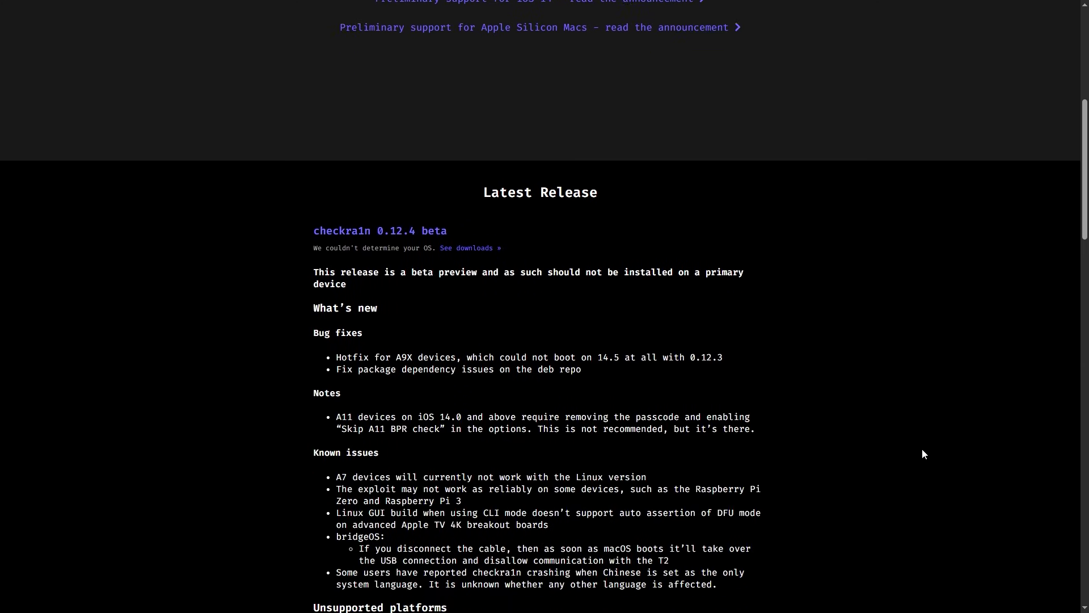
scroll(922, 454, down, 2)
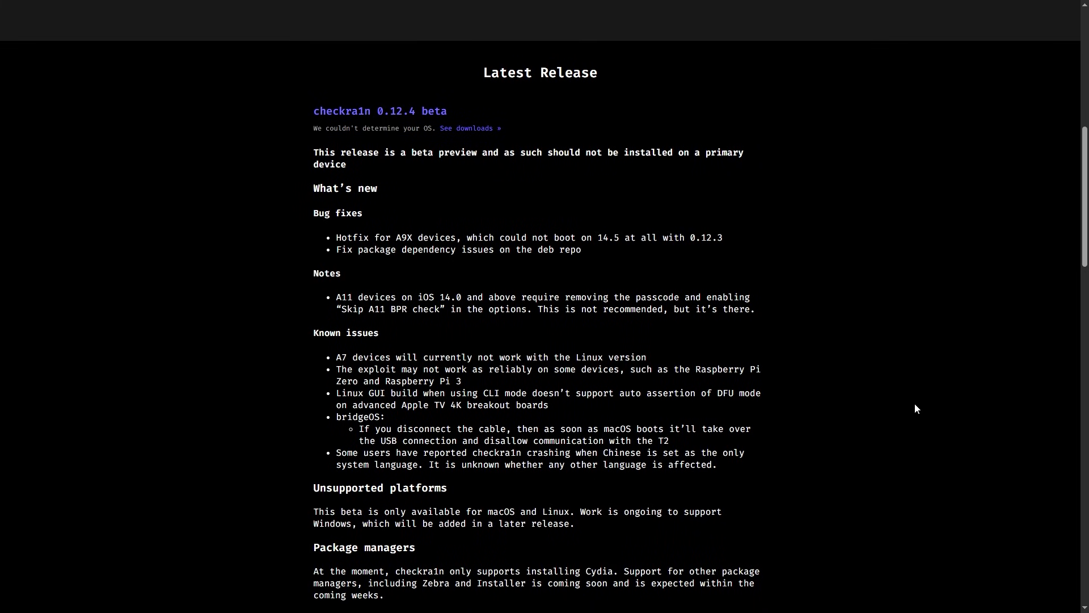
scroll(611, 176, down, 7)
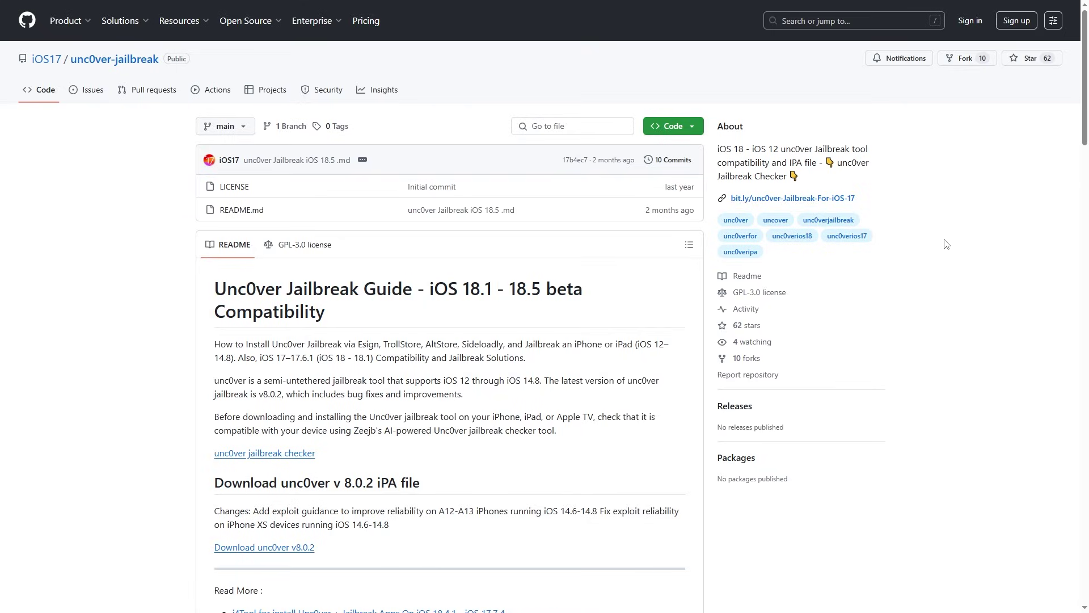
Step: Read the README's download part, highlighting 'iPA file', the Changes paragraph and the iOS 14.6-14.8 note
scroll(946, 245, down, 4)
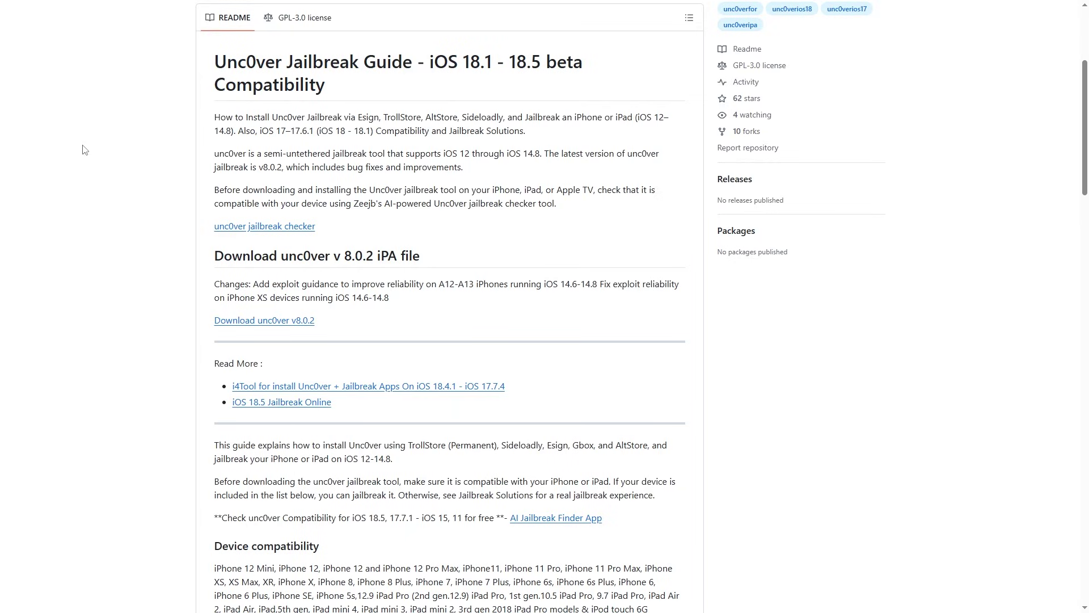
scroll(83, 150, down, 1)
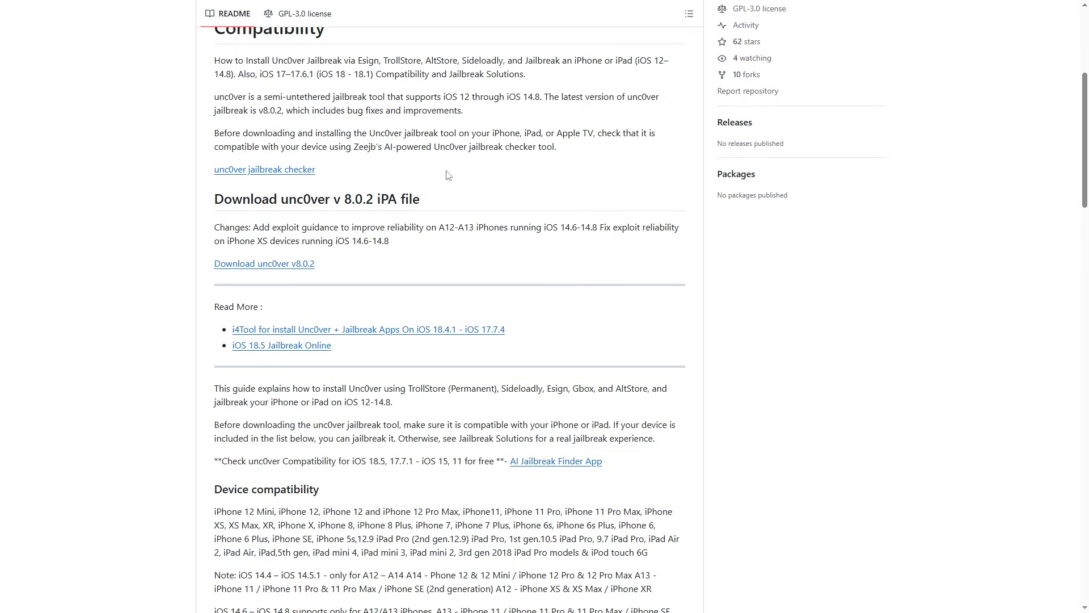
drag(438, 200, 370, 199)
click(357, 225)
drag(254, 227, 539, 239)
click(538, 239)
drag(419, 245, 290, 240)
click(290, 240)
Step: Read the compatibility section, highlighting the iOS 18.5 line, version 17.7.1 and older iOS 15, 11 versions
scroll(145, 259, down, 1)
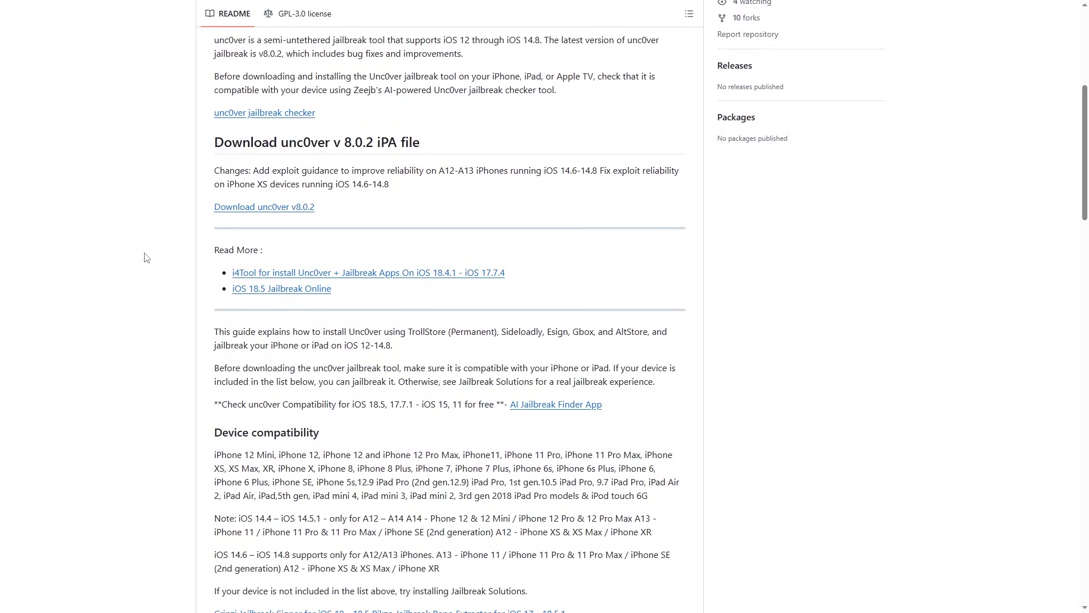
scroll(145, 259, down, 1)
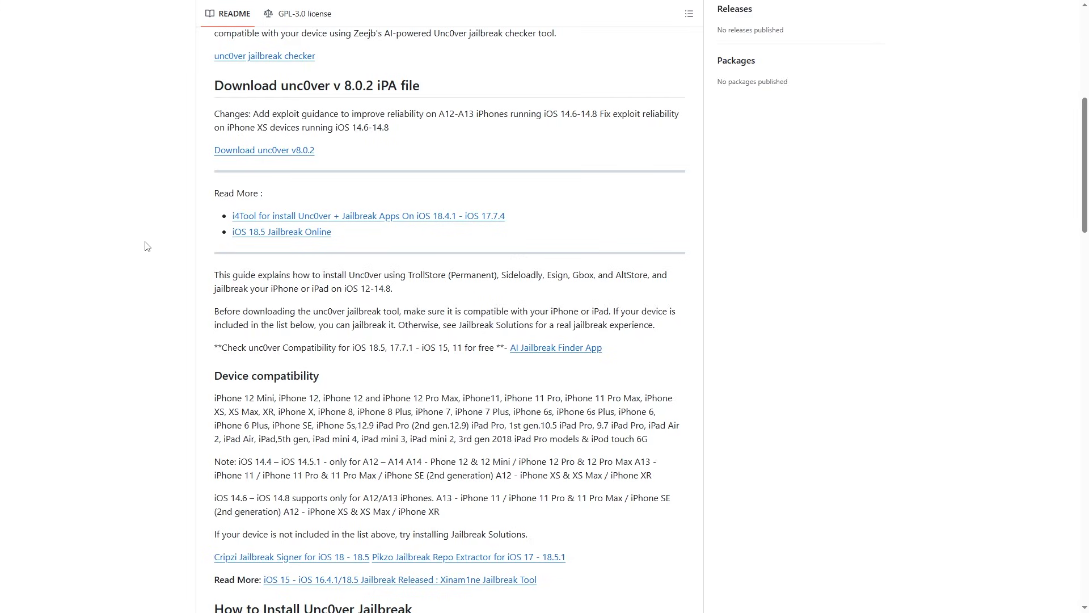
scroll(147, 245, down, 2)
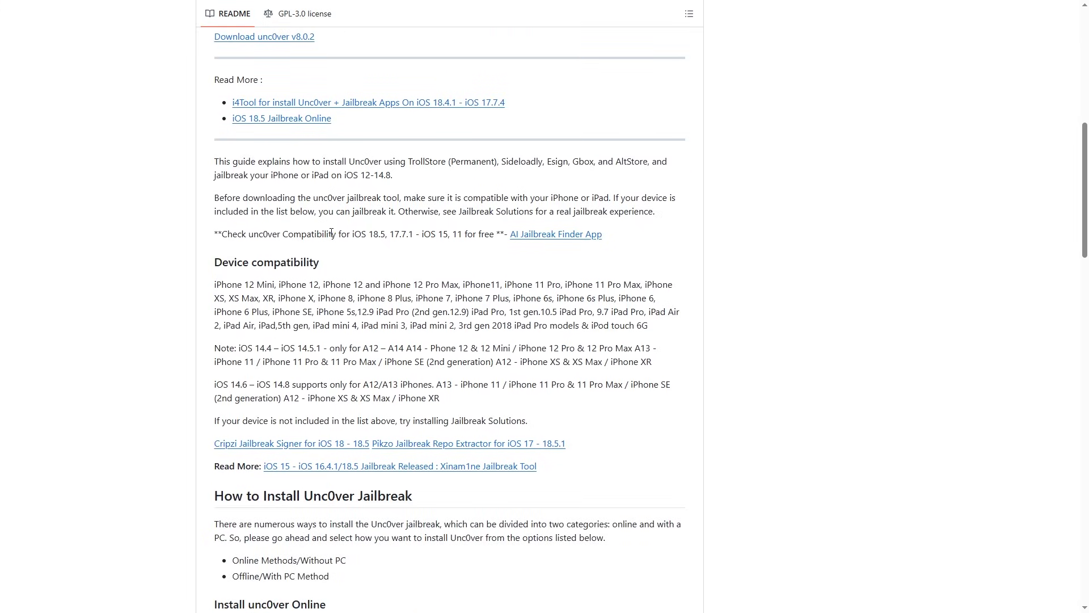
drag(250, 233, 383, 233)
double_click(400, 233)
drag(422, 233, 463, 234)
click(493, 240)
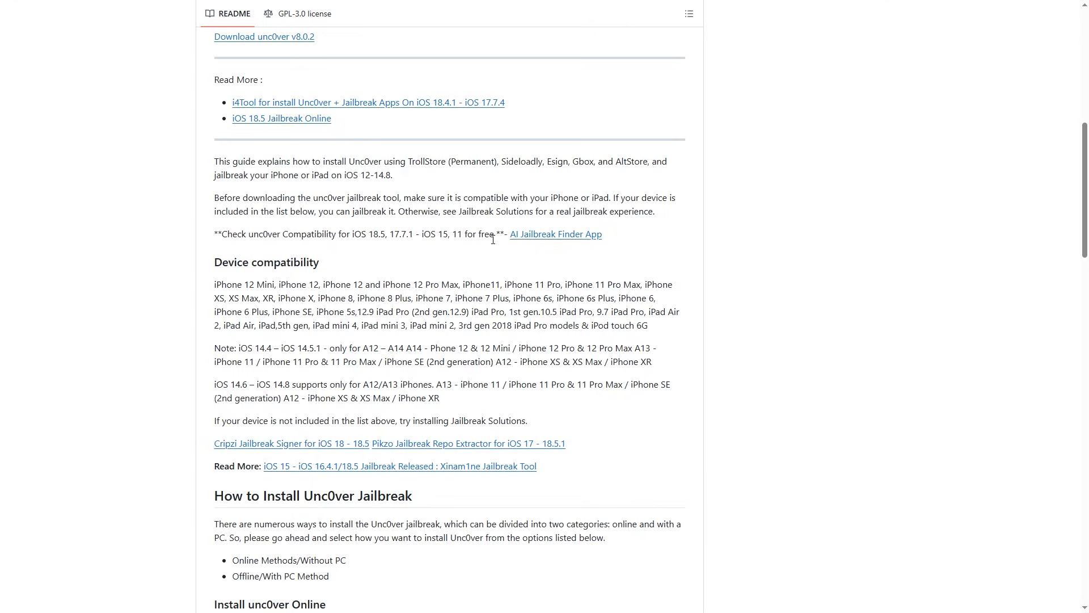
Step: Search Jailbreak Finder for iPhone 12 Pro Max on iOS 17.1.2 (21B101), then return to the form
click(555, 238)
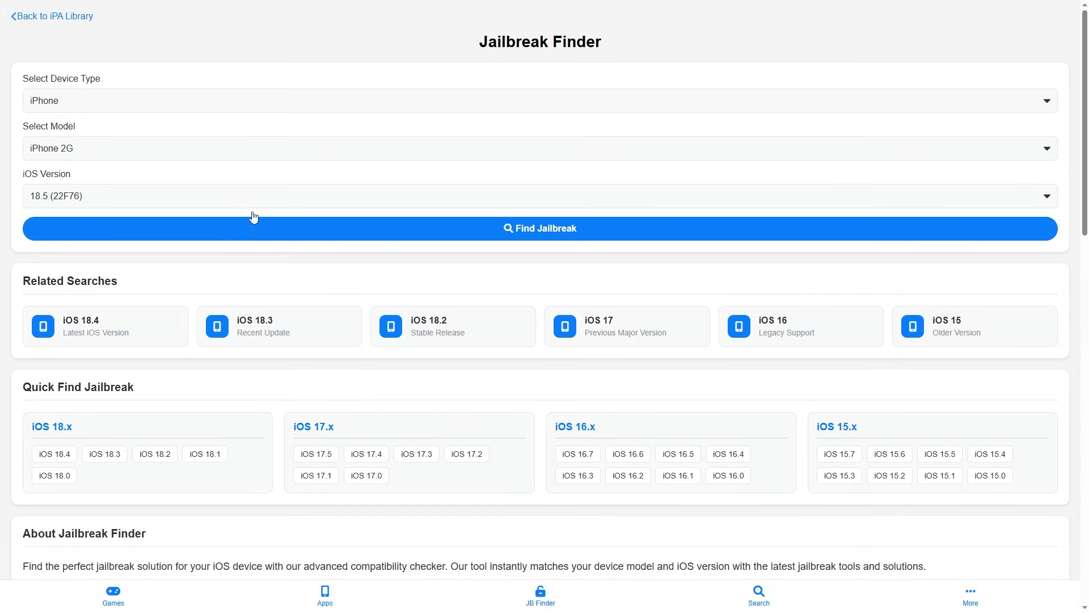
click(127, 148)
scroll(122, 357, down, 8)
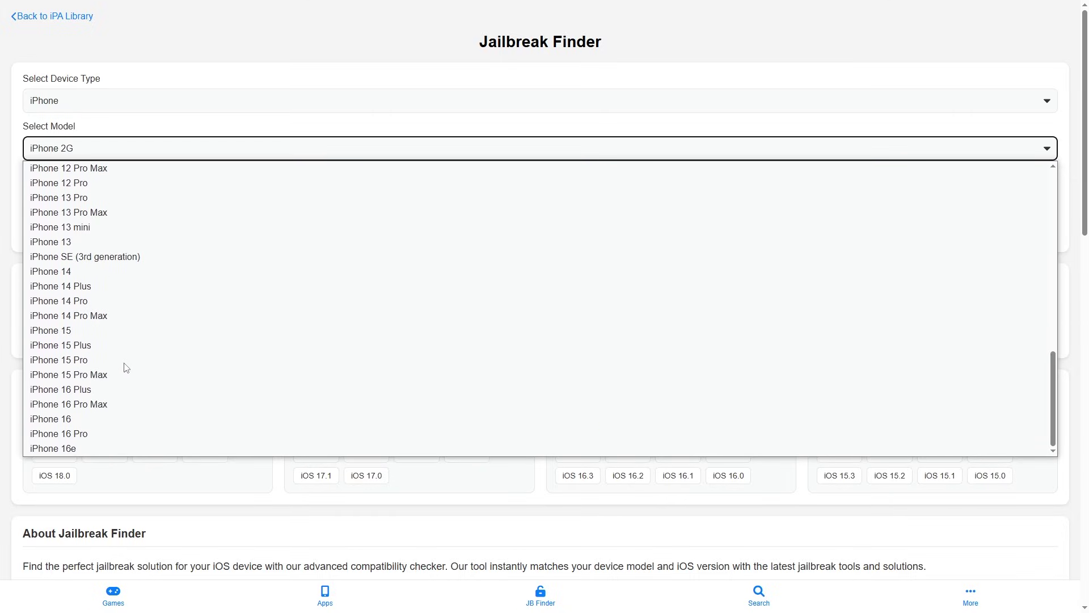
click(160, 172)
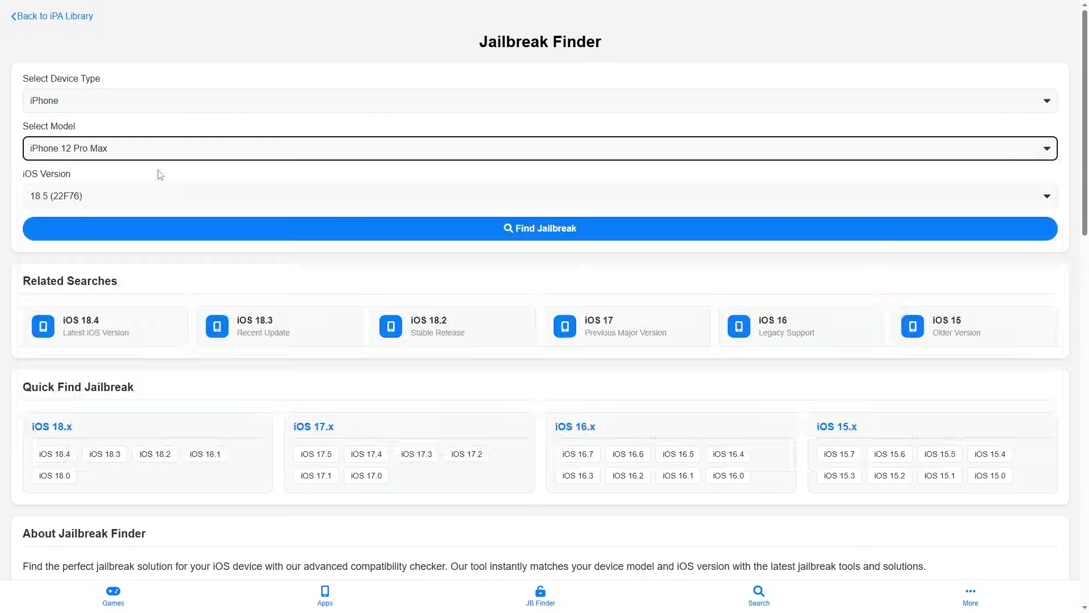
click(155, 195)
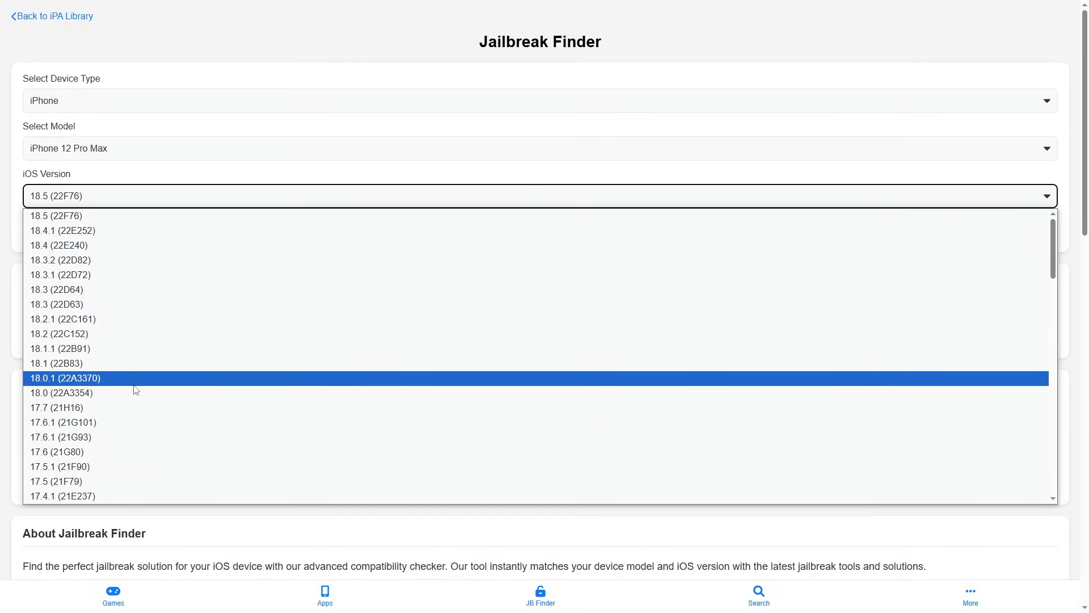
scroll(141, 426, down, 4)
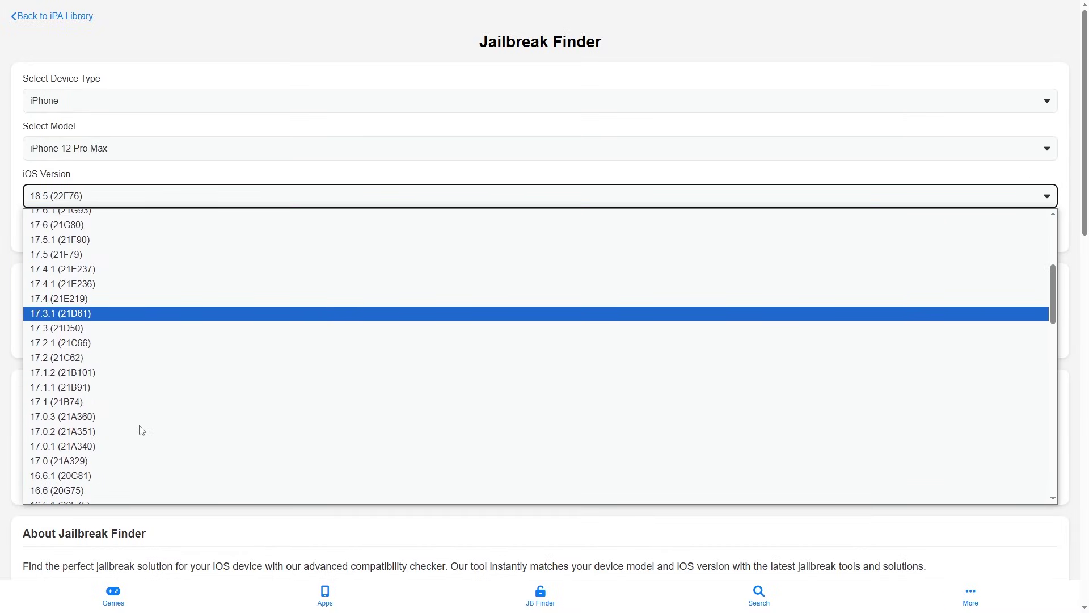
click(163, 378)
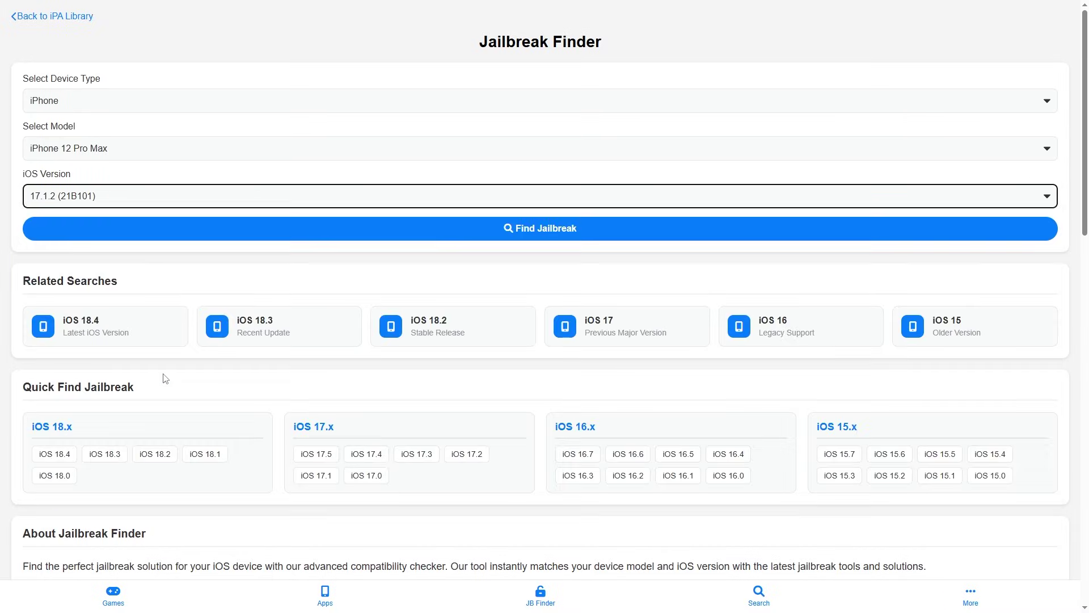
click(487, 230)
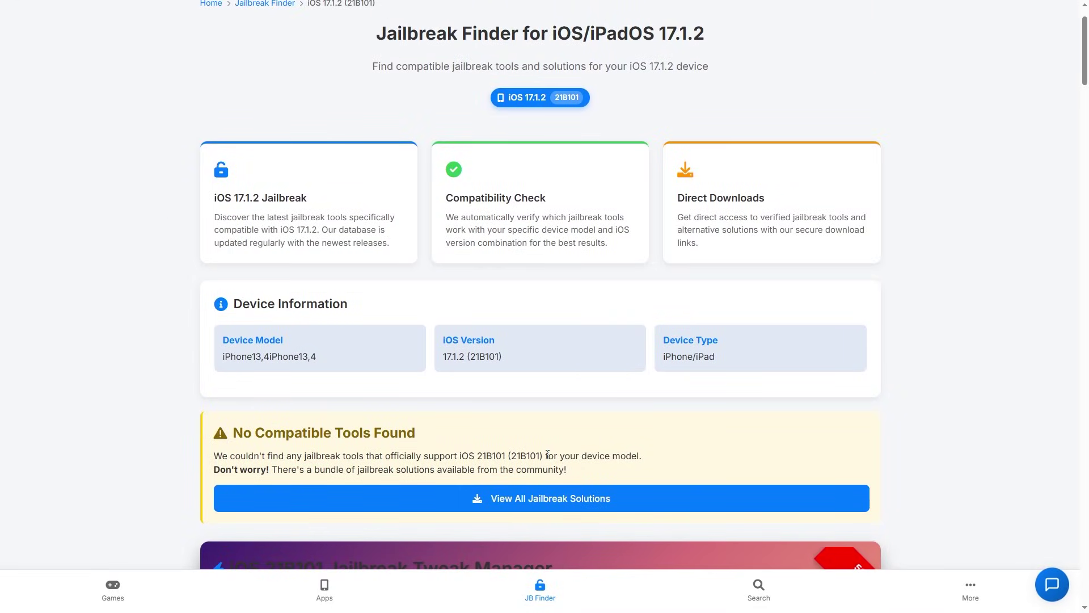
key(alt+Left)
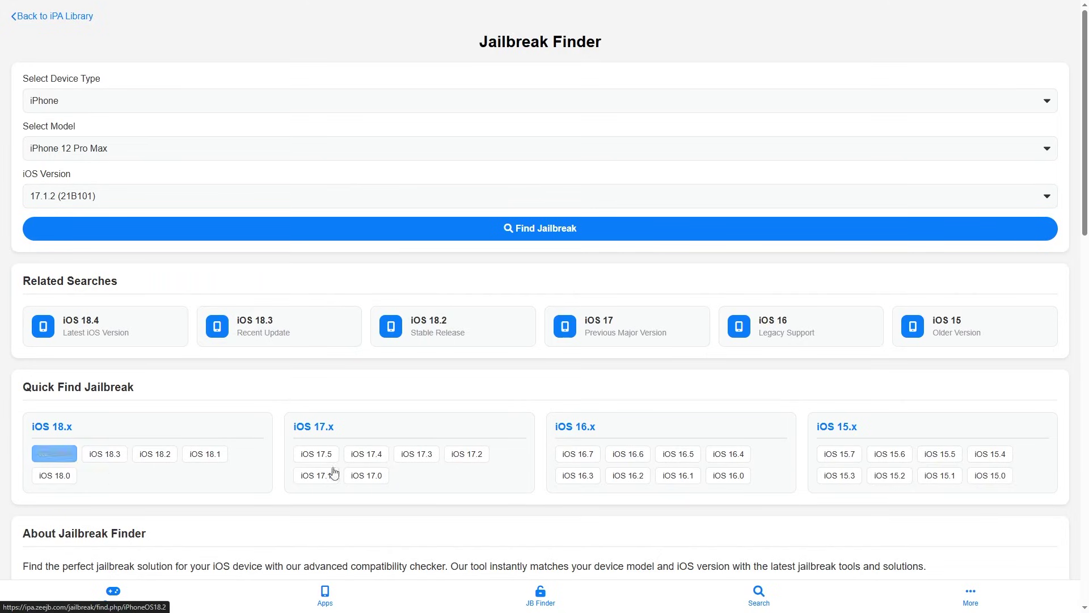
click(839, 476)
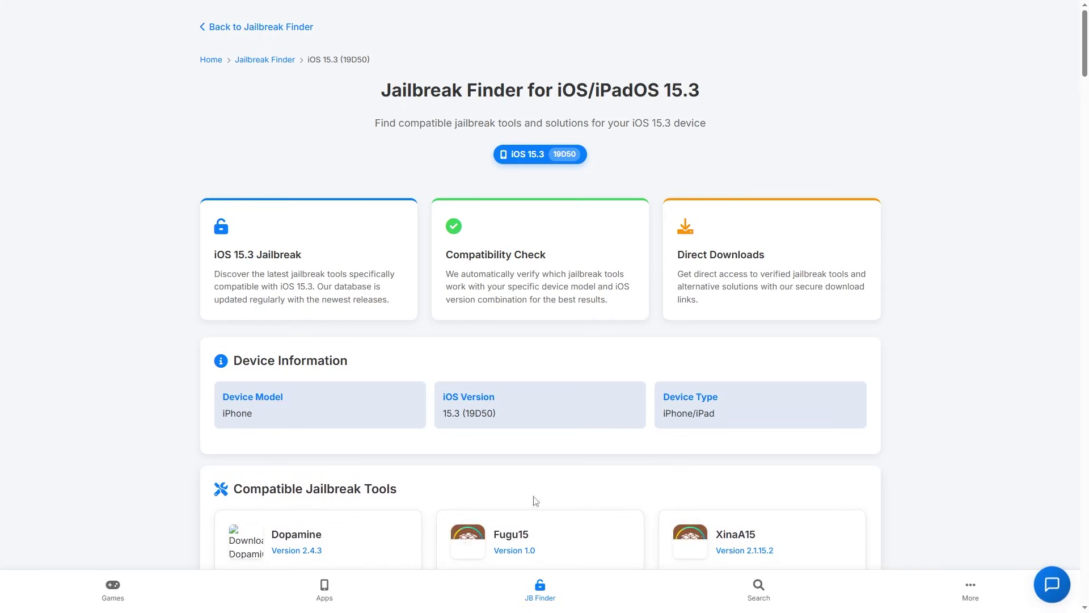
scroll(967, 409, down, 3)
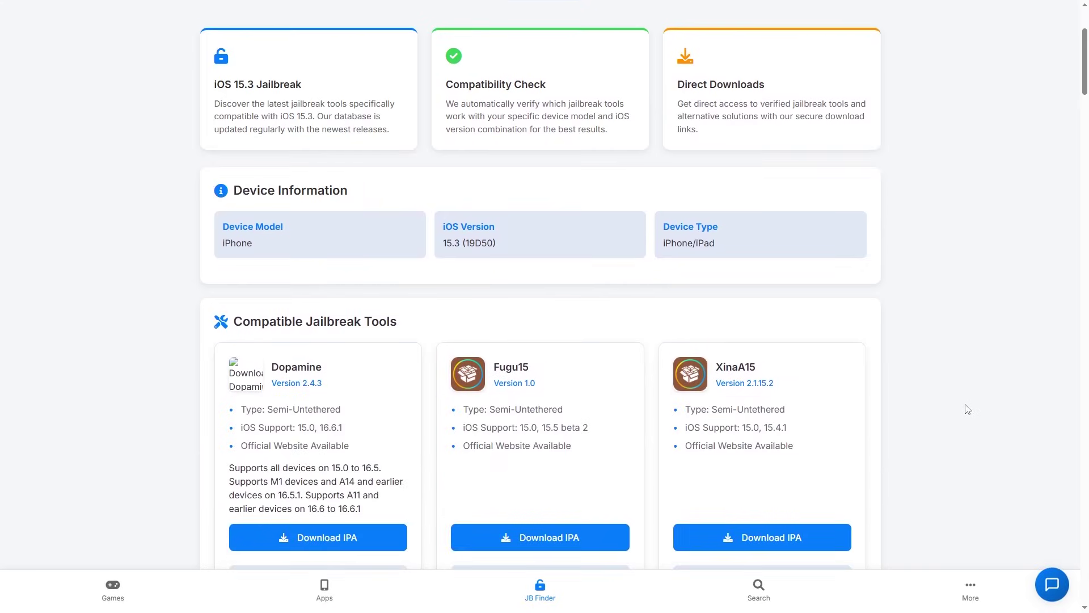
key(alt+Left)
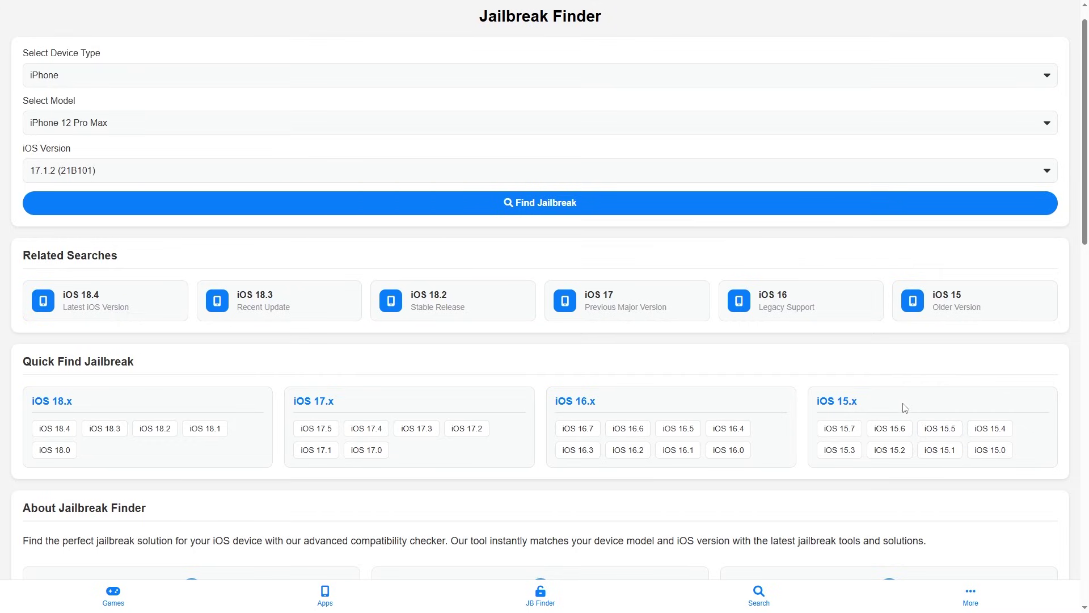
Step: Scroll the Jailbreak Finder page down and back up
scroll(905, 408, down, 4)
scroll(891, 408, up, 3)
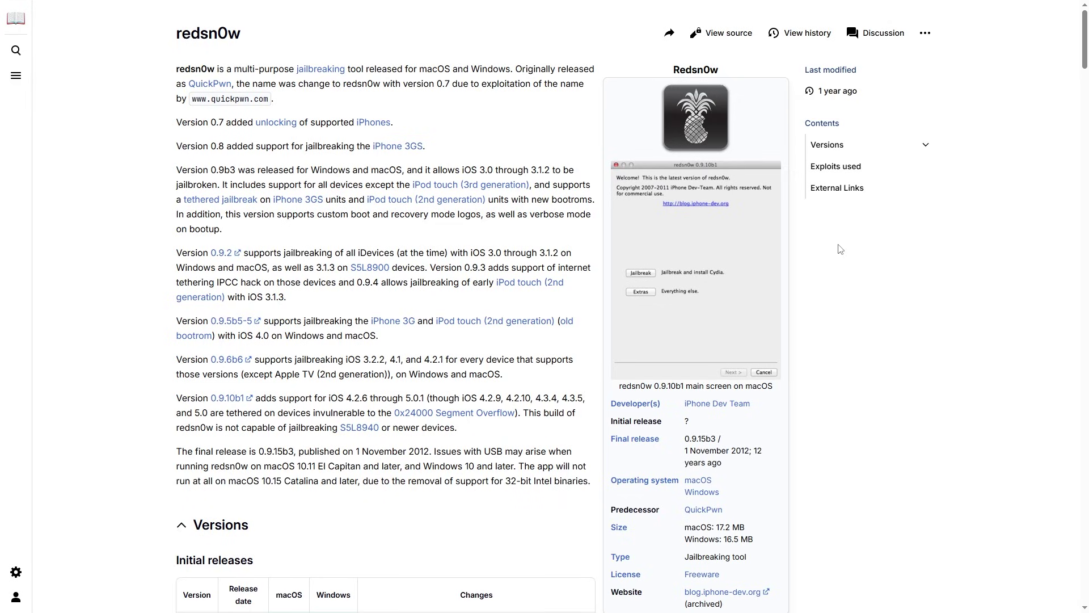
scroll(841, 250, down, 7)
scroll(841, 250, up, 7)
Step: Cycle browser tabs with Ctrl+Tab from the Pangu site to the redsn0w wiki article
key(ctrl+Tab)
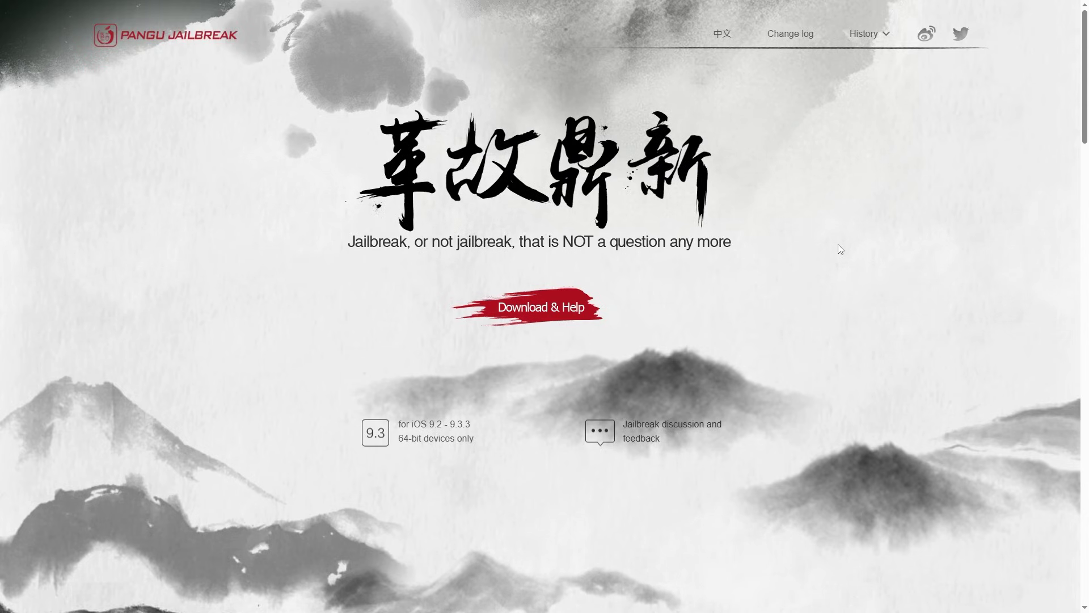
key(ctrl+Tab)
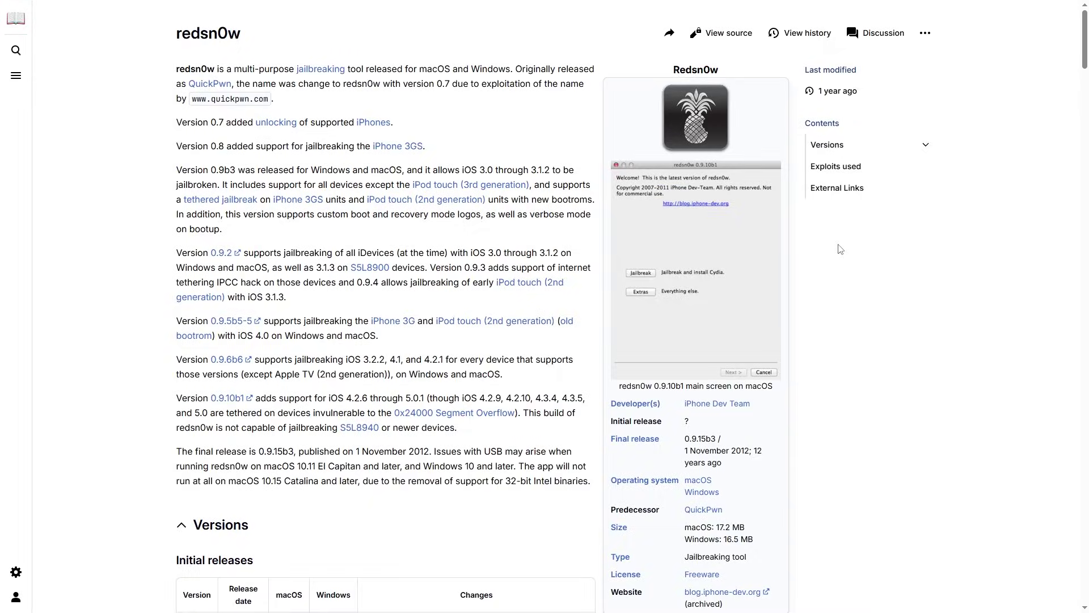
key(ctrl+Tab)
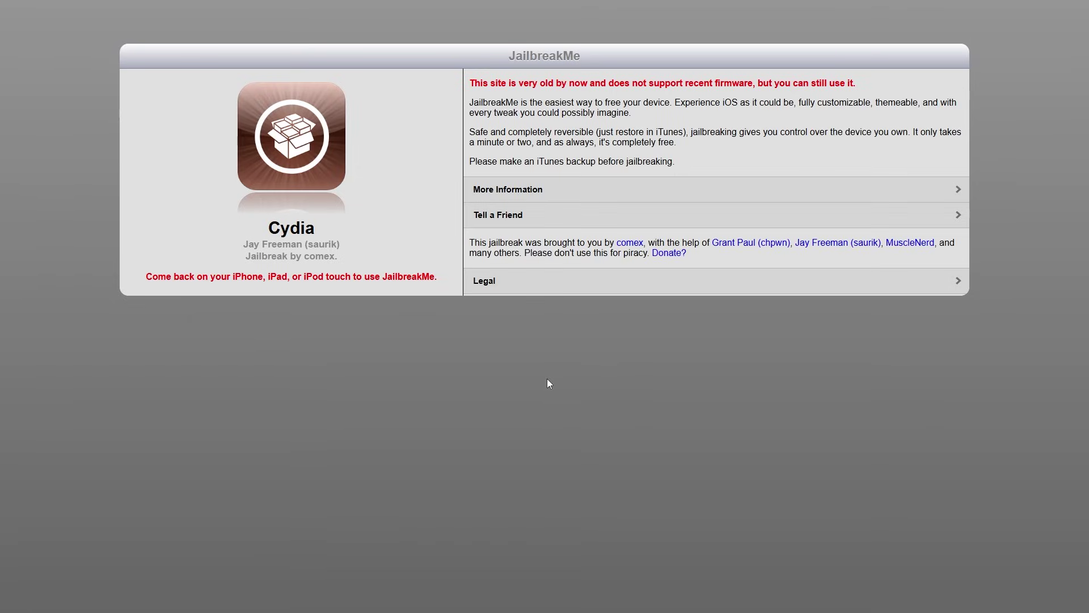
drag(131, 273, 438, 278)
click(444, 377)
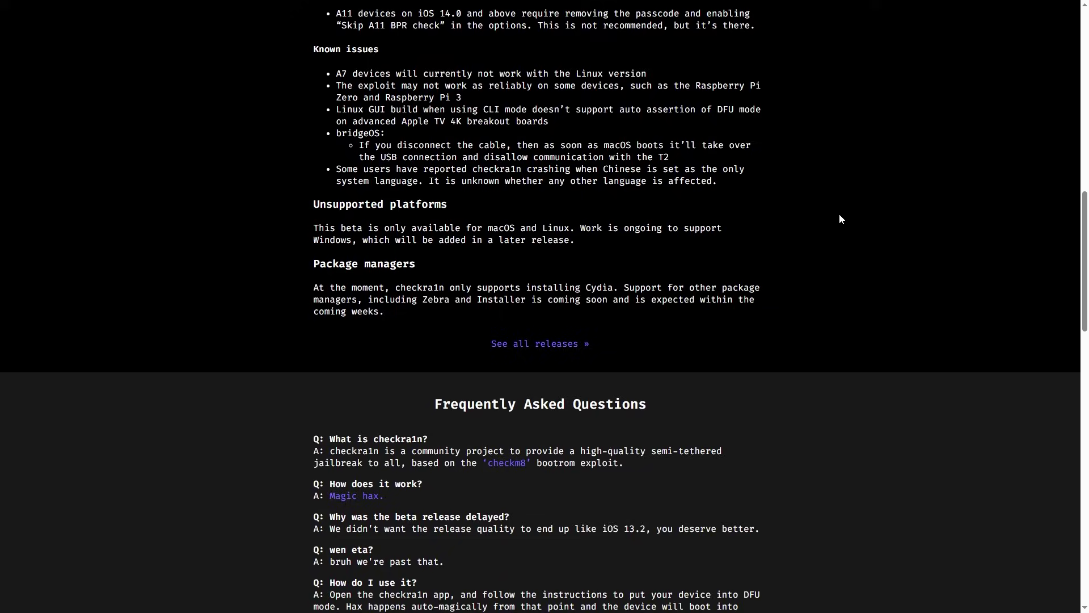
Step: Review the checkra1n 0.12.4 beta notes, highlighting Known issues through Unsupported platforms
scroll(839, 214, up, 2)
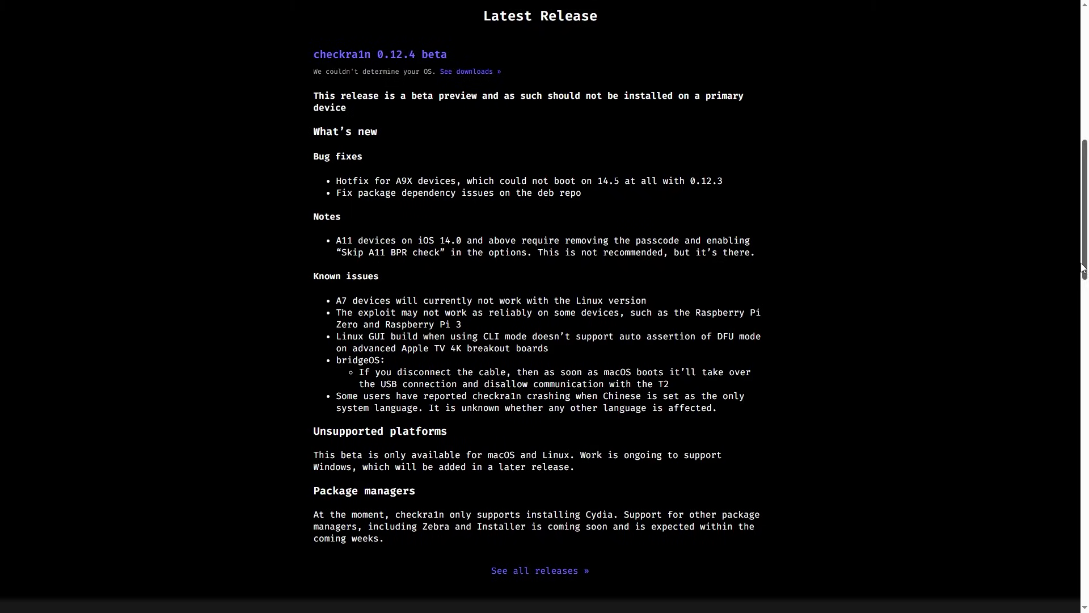
scroll(888, 298, up, 10)
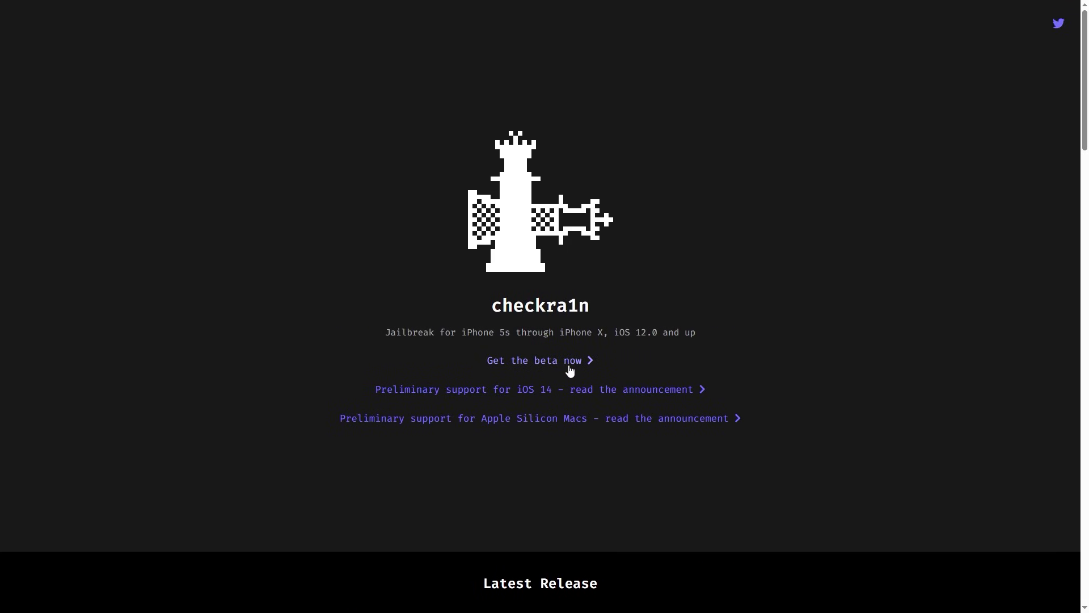
scroll(569, 365, down, 10)
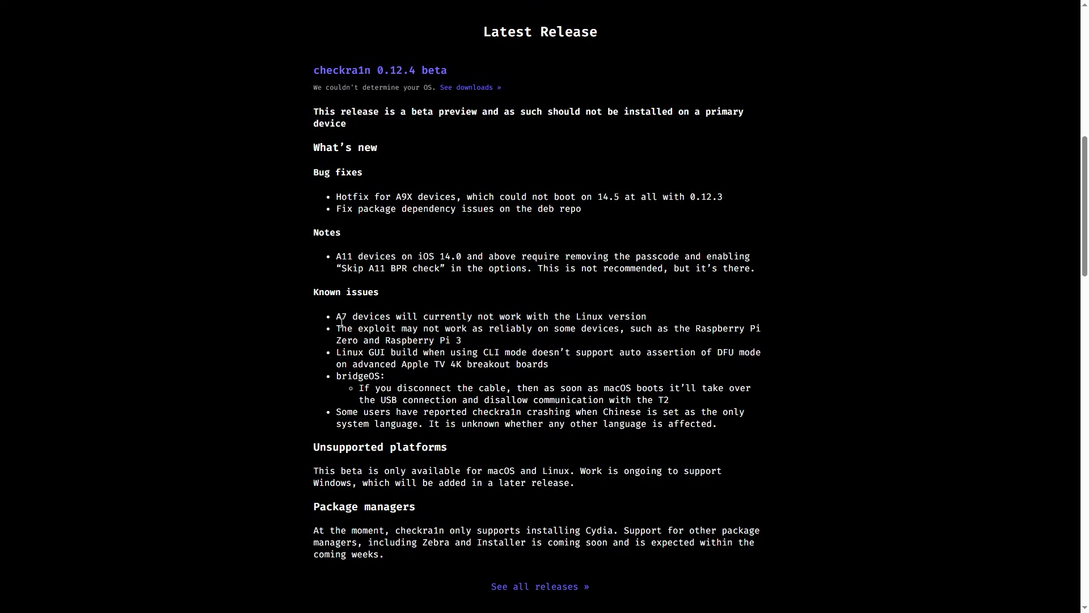
drag(338, 316, 670, 400)
drag(437, 460, 340, 316)
click(365, 317)
scroll(926, 241, up, 10)
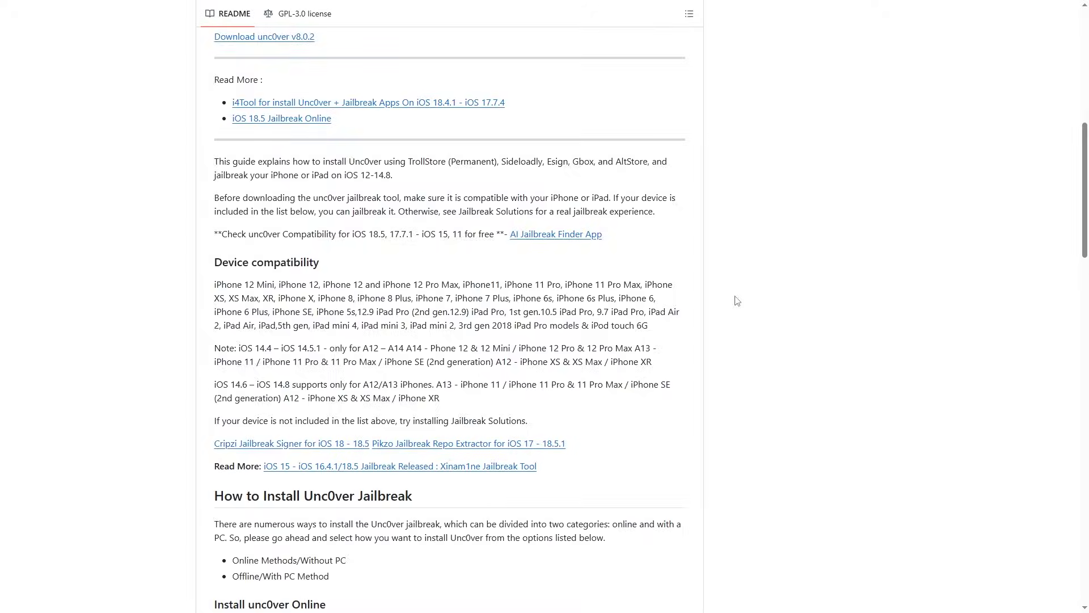
Step: Scroll the unc0ver README, highlighting the iOS 14.4 compatibility note along the way
scroll(732, 299, down, 1)
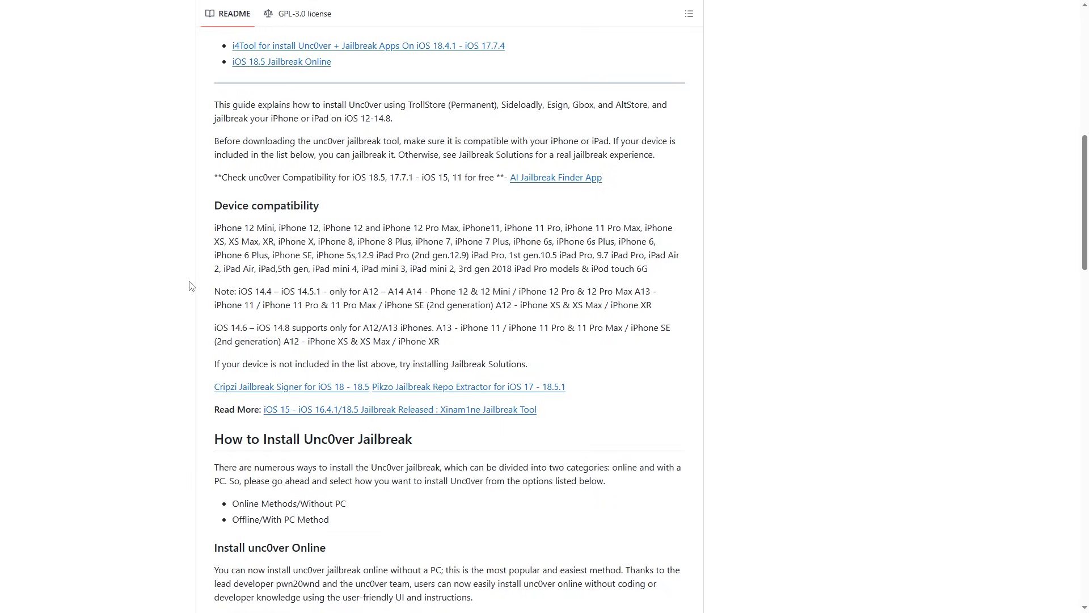
drag(205, 289, 523, 328)
click(523, 329)
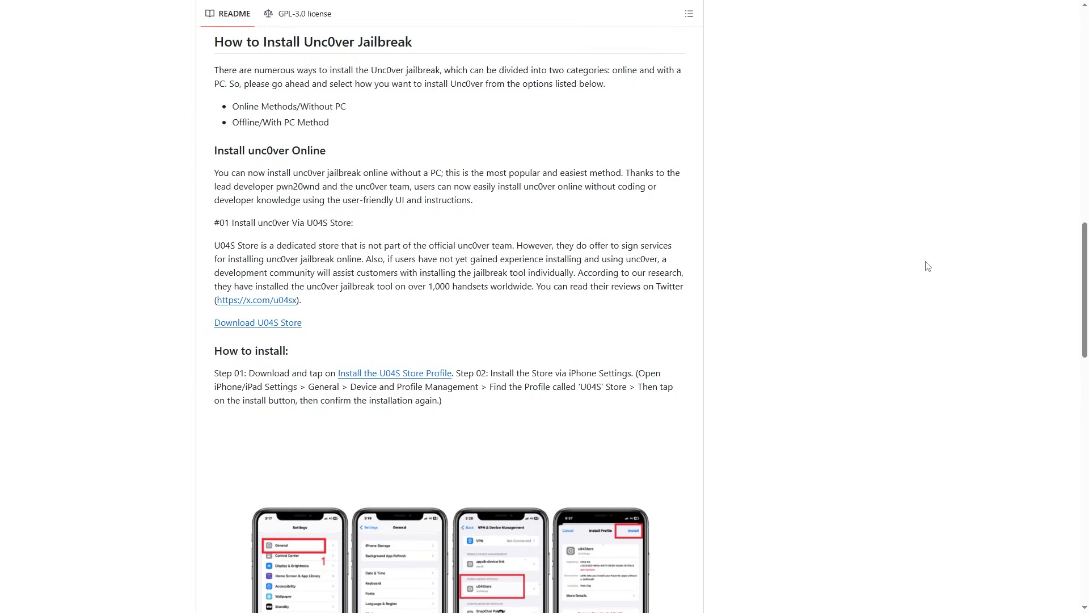
scroll(612, 282, down, 13)
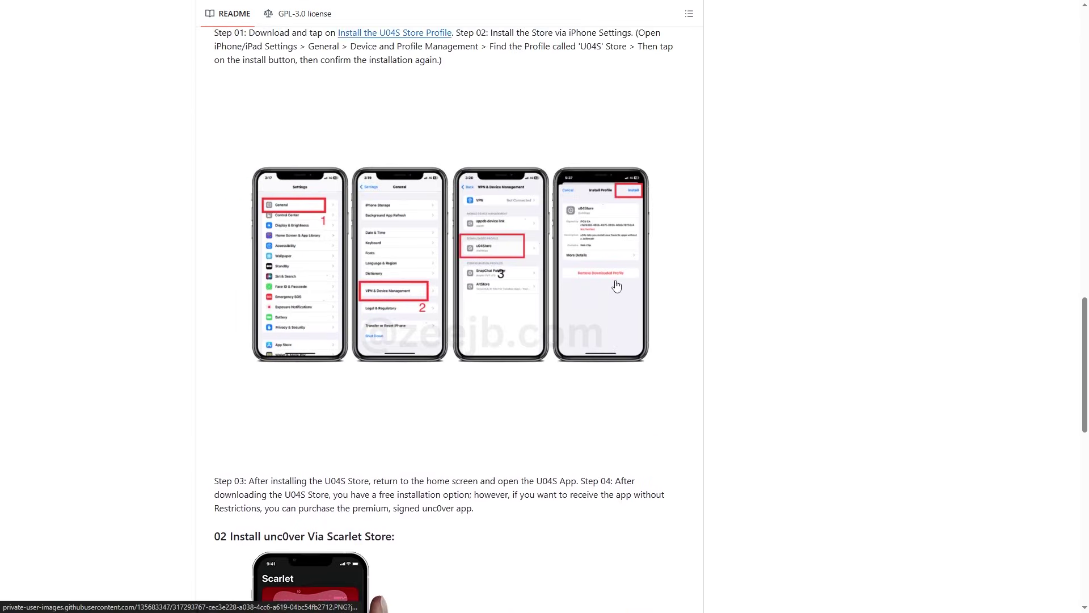
scroll(500, 290, down, 7)
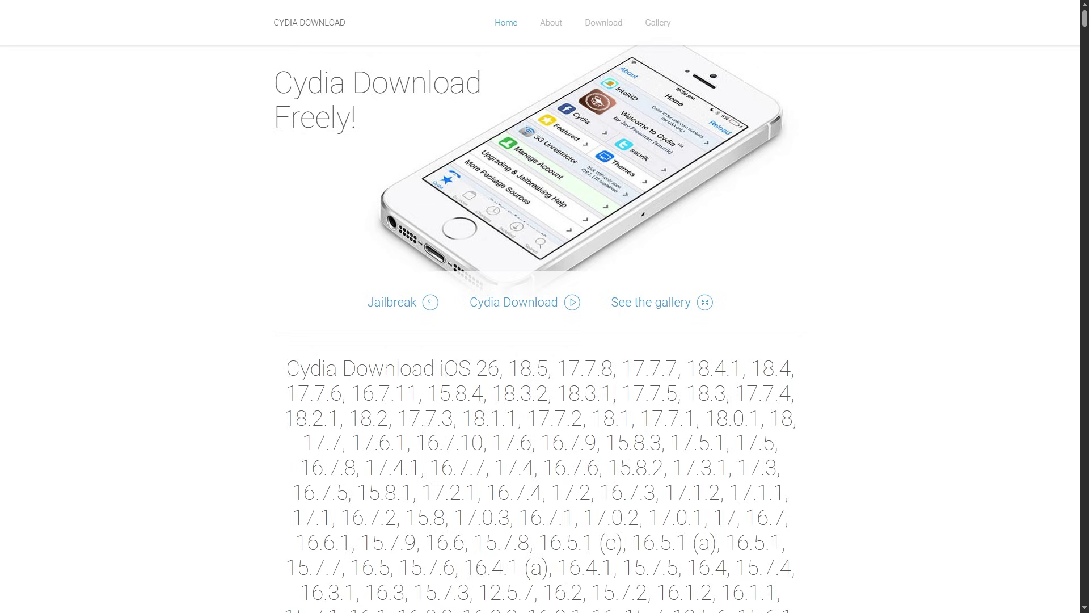
Step: Scroll down the Cydia Download page and the Best Alternative App Stores article to Aptoide
scroll(1013, 561, down, 10)
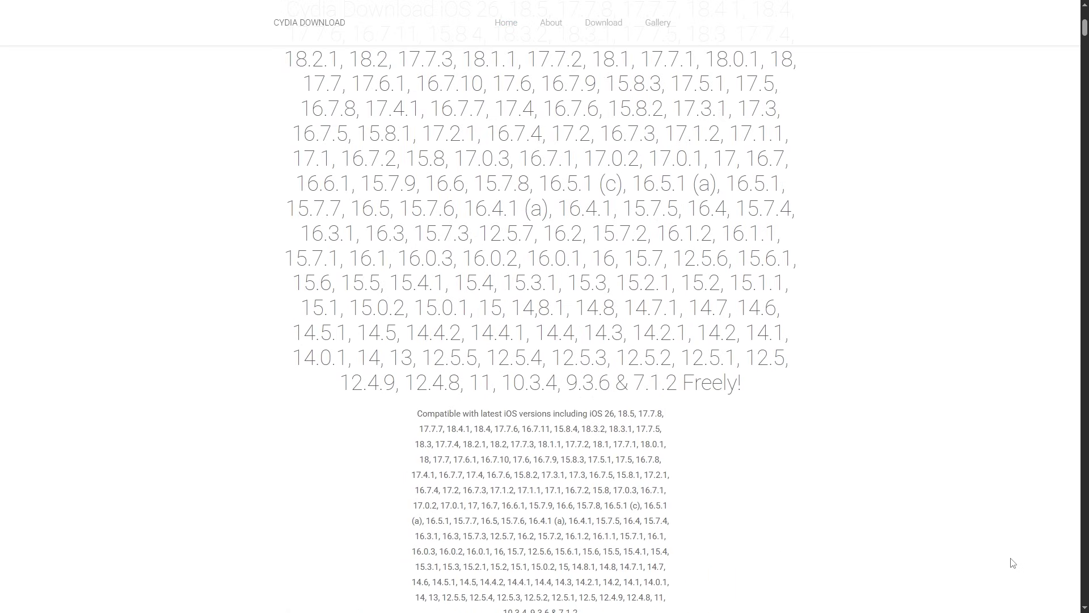
scroll(1013, 562, down, 5)
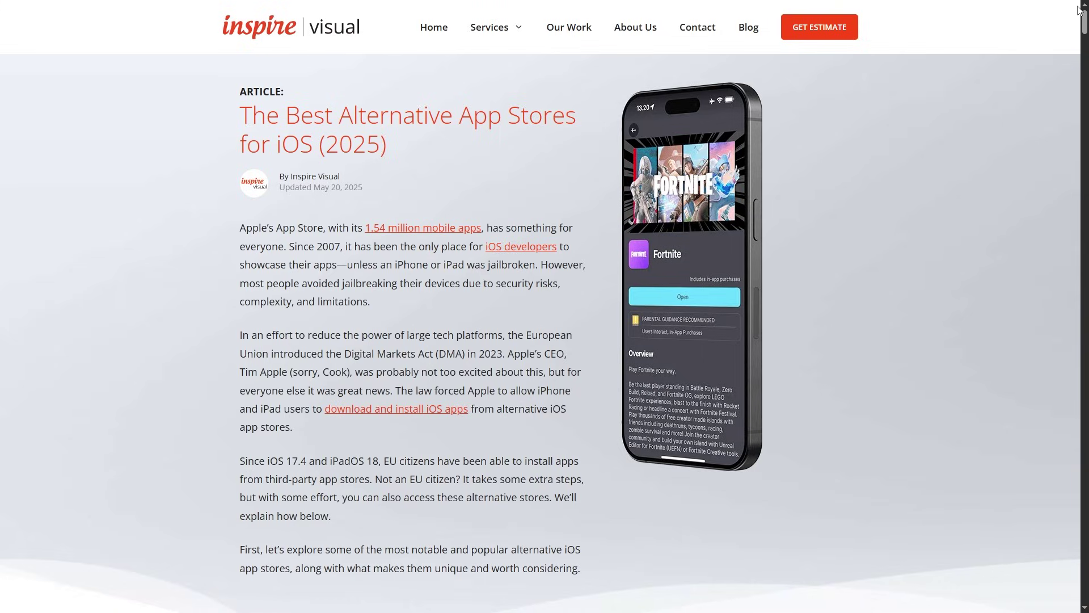
scroll(1084, 29, down, 3)
scroll(1085, 30, down, 3)
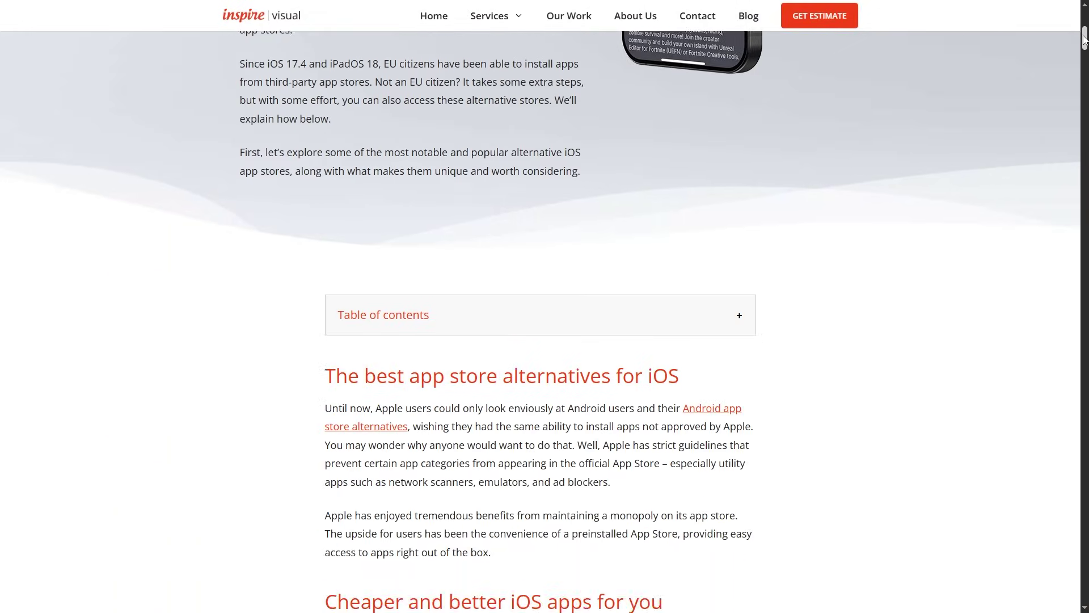
scroll(1057, 162, down, 5)
scroll(1058, 166, down, 15)
scroll(1058, 167, down, 15)
scroll(1058, 166, down, 15)
scroll(1058, 166, down, 4)
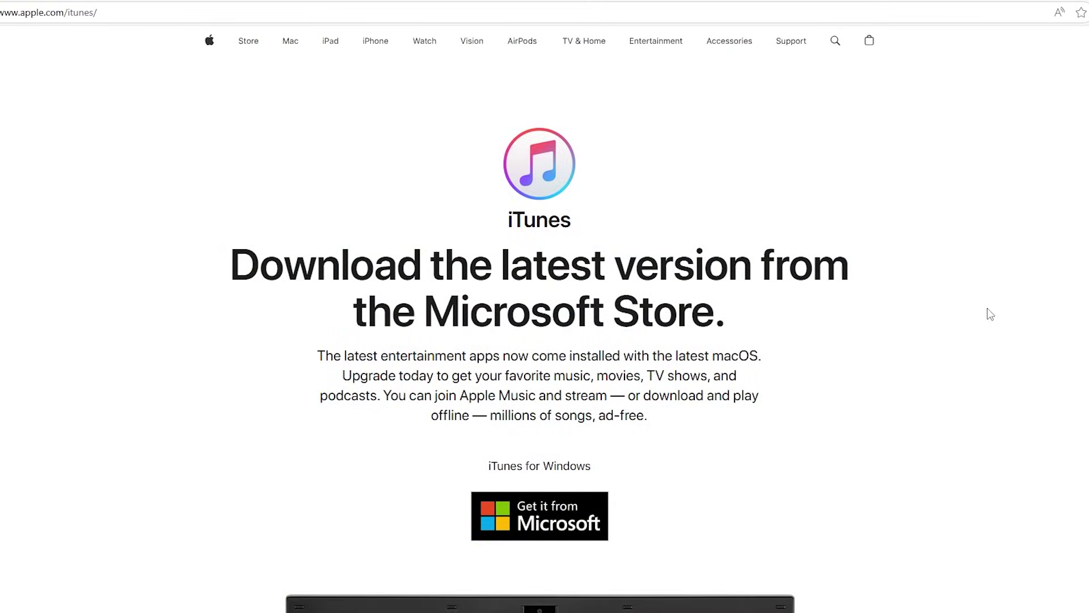
Step: Switch to the Windows version of iTunes and download the 64-bit installer
scroll(603, 462, down, 1)
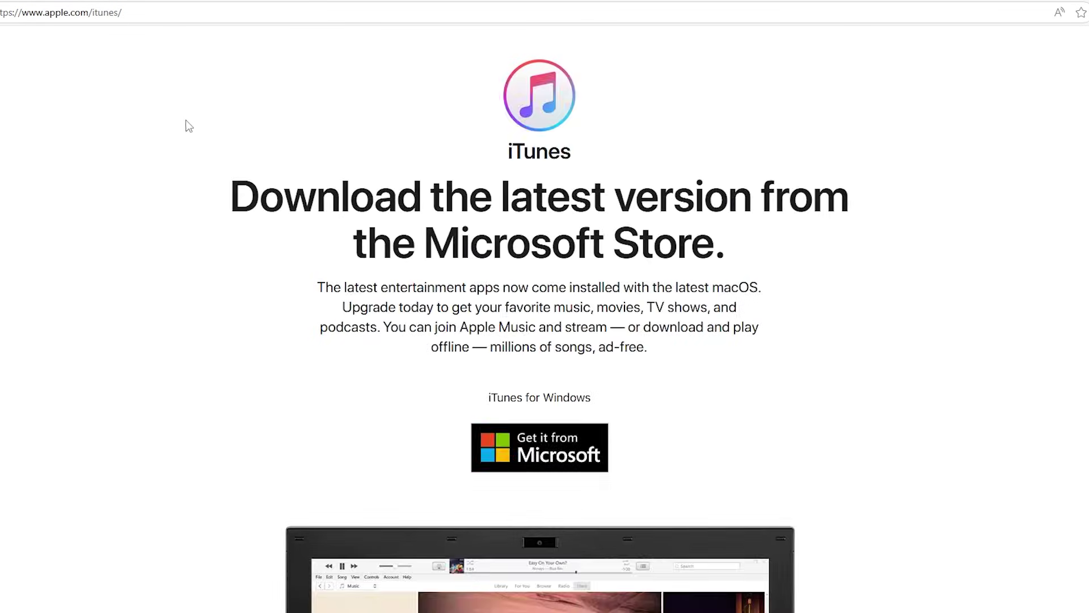
scroll(228, 132, down, 15)
click(454, 116)
scroll(669, 284, down, 3)
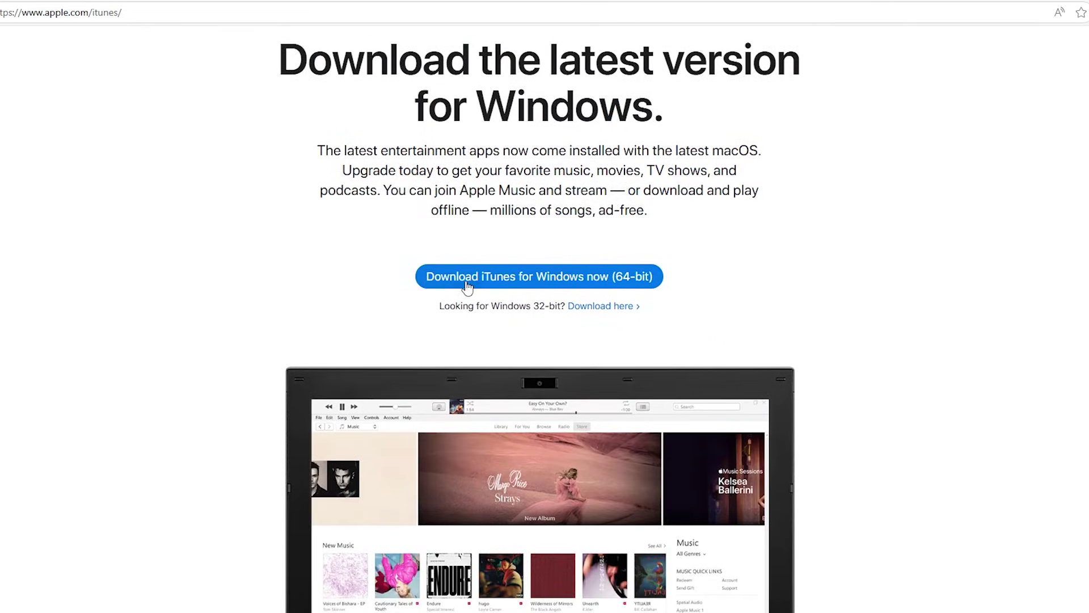
click(637, 284)
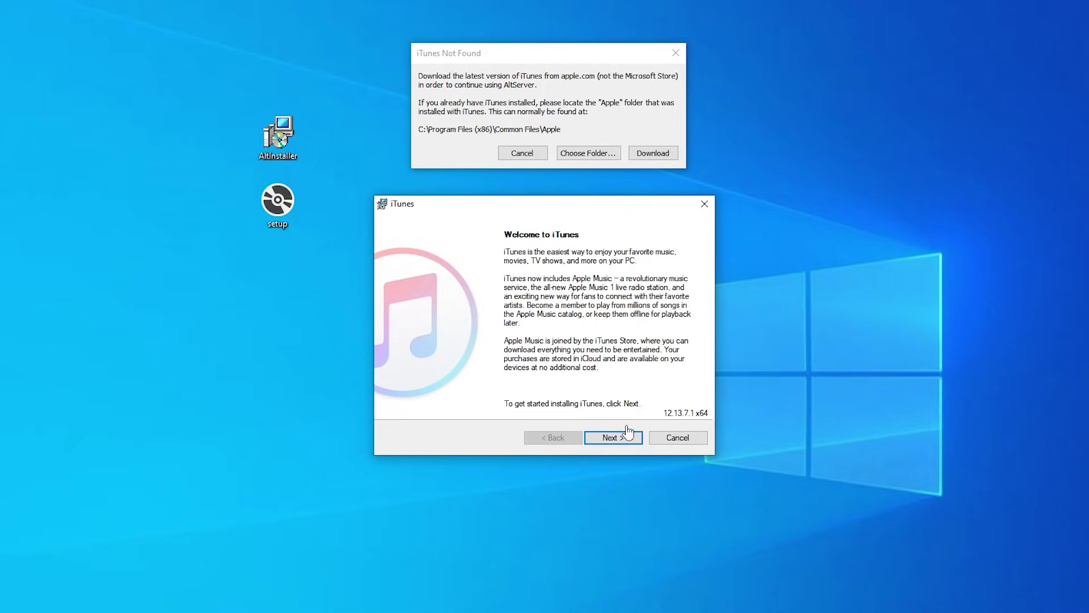
Step: Install iTunes with the default options and approve the UAC permission prompt
click(624, 436)
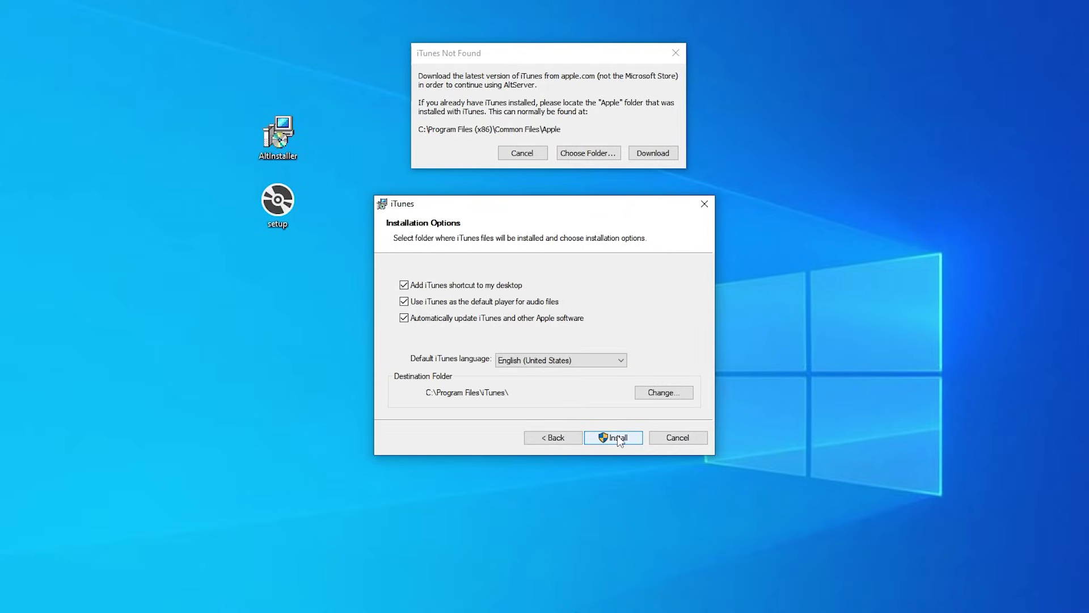
click(618, 438)
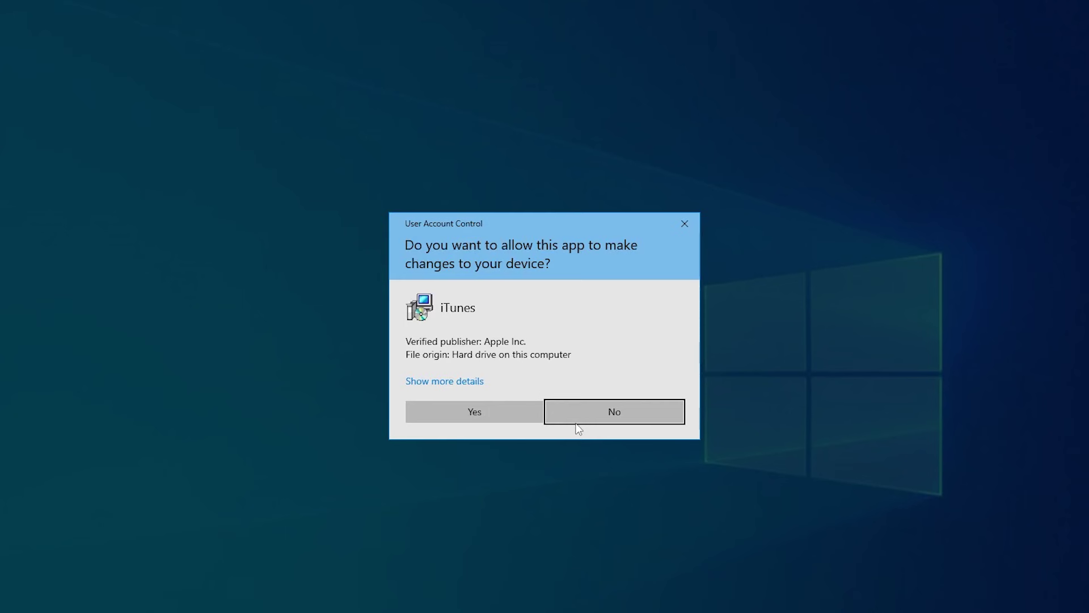
click(537, 417)
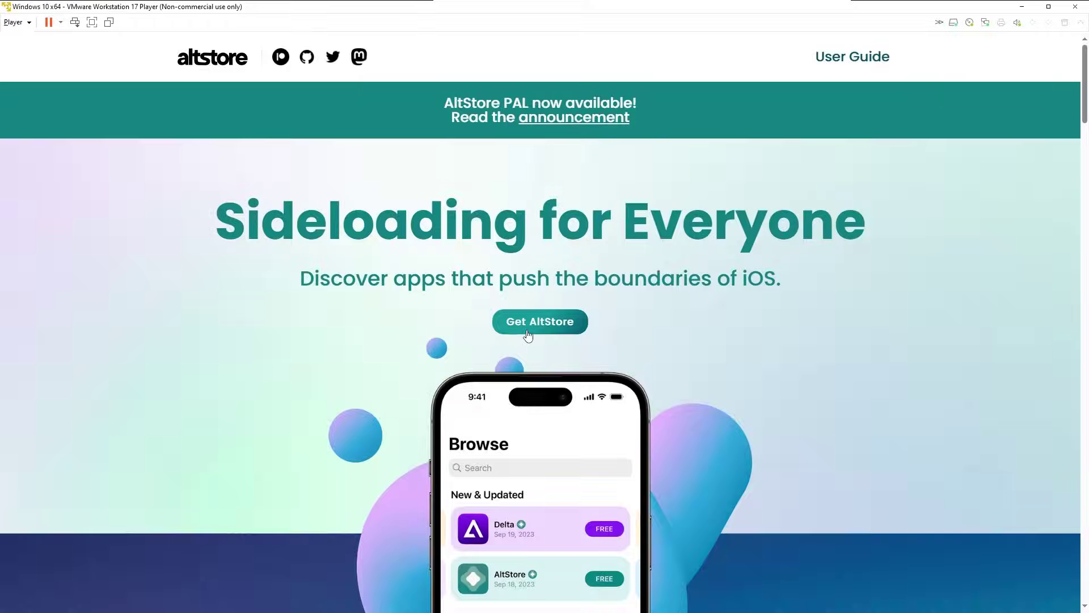
Step: Download the AltServer for Windows installer from the AltStore site's Downloads section
click(527, 333)
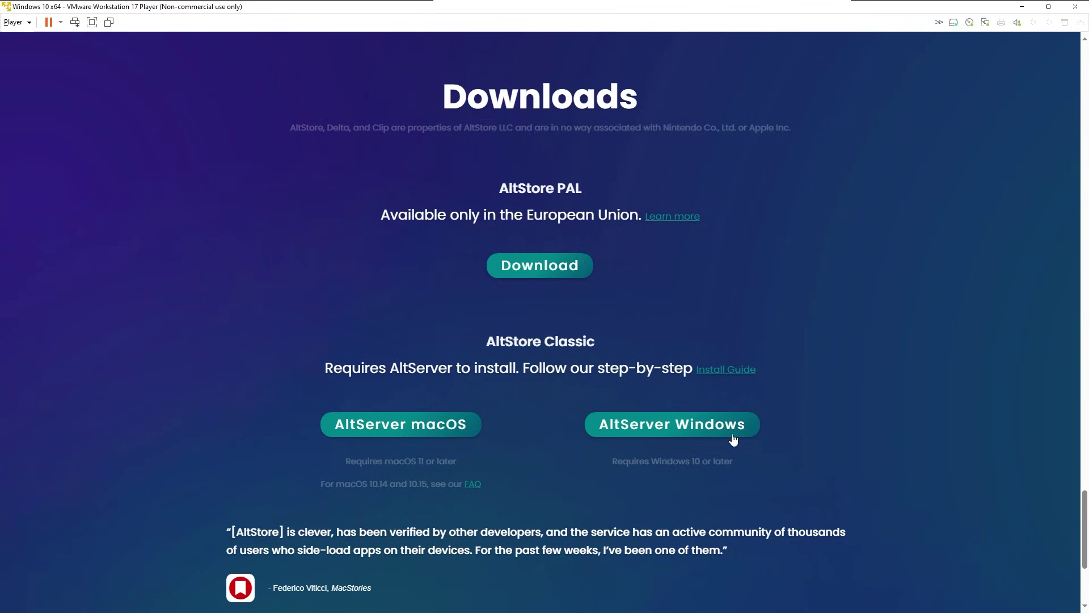
click(689, 434)
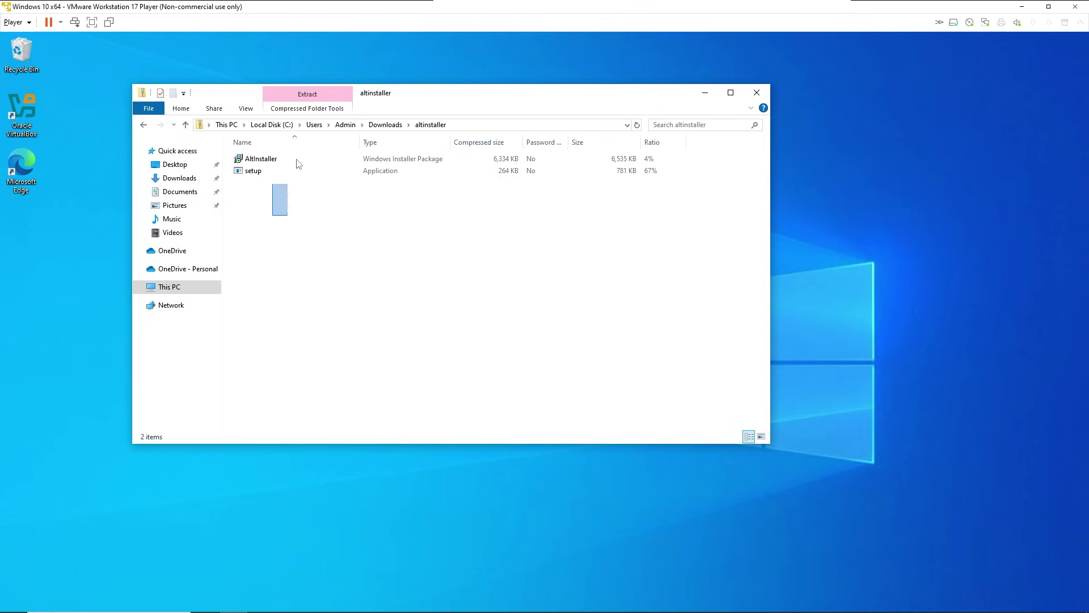
Step: Copy AltInstaller and setup from the altinstaller zip onto the desktop
drag(290, 175, 850, 165)
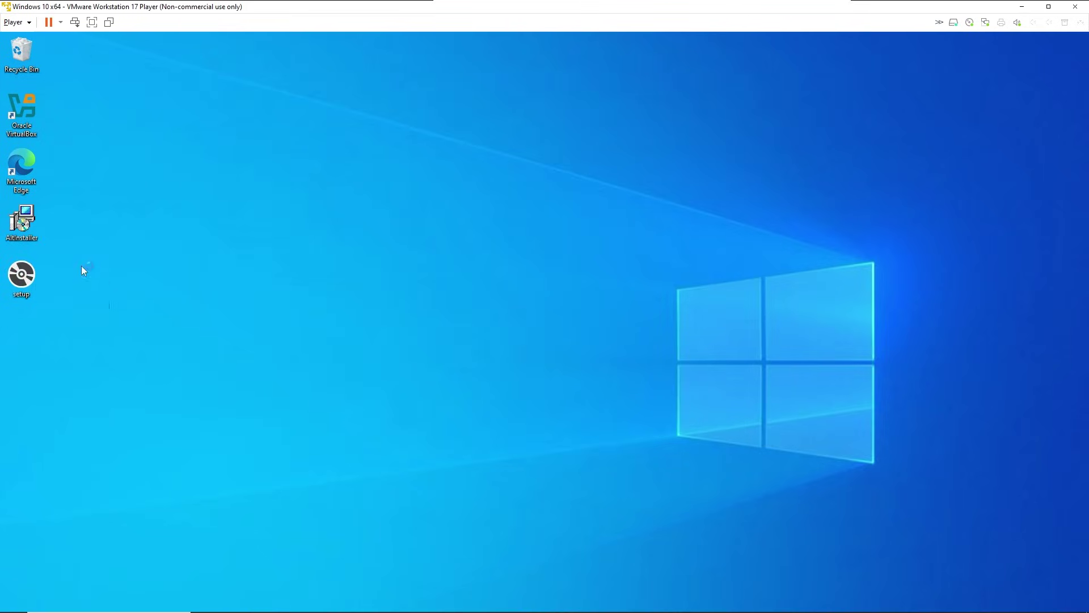
drag(110, 309, 328, 185)
drag(328, 185, 333, 165)
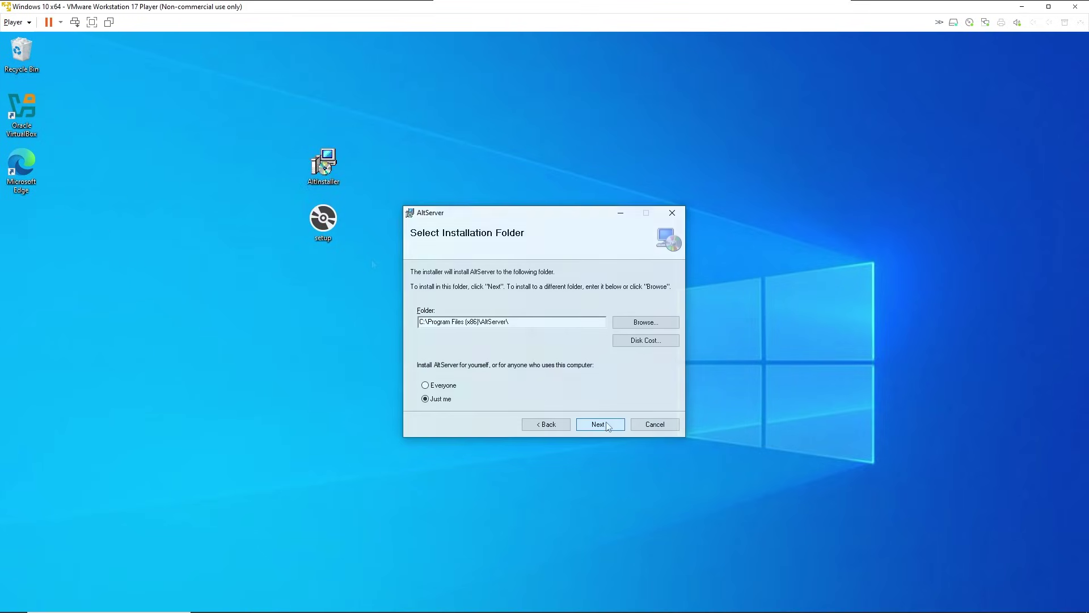
Step: Install AltServer into the default folder, approving the UAC prompt, and finish the installer
click(606, 423)
click(606, 423)
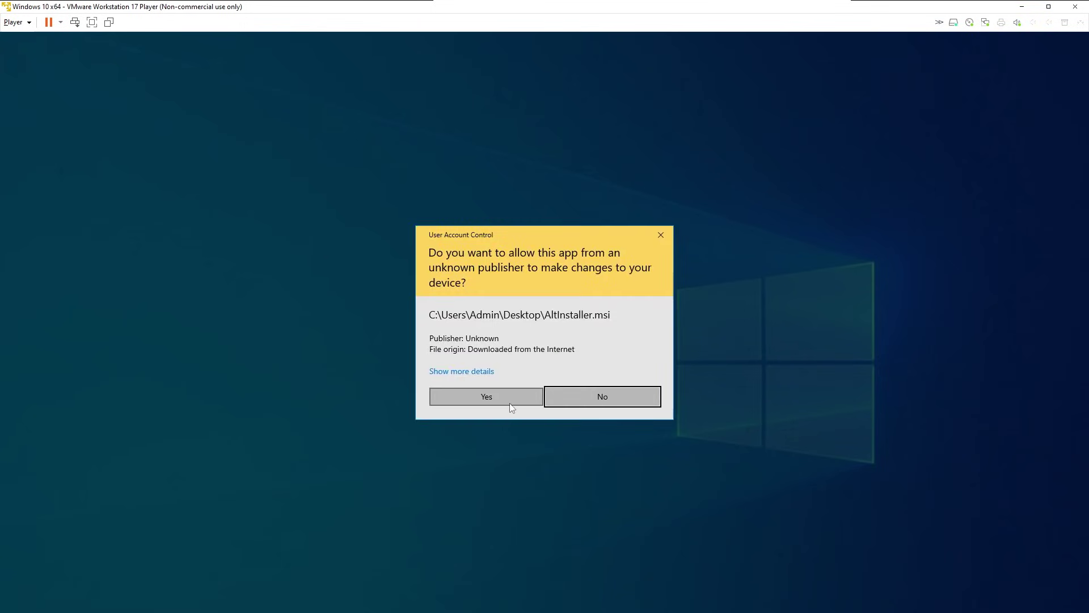
click(509, 403)
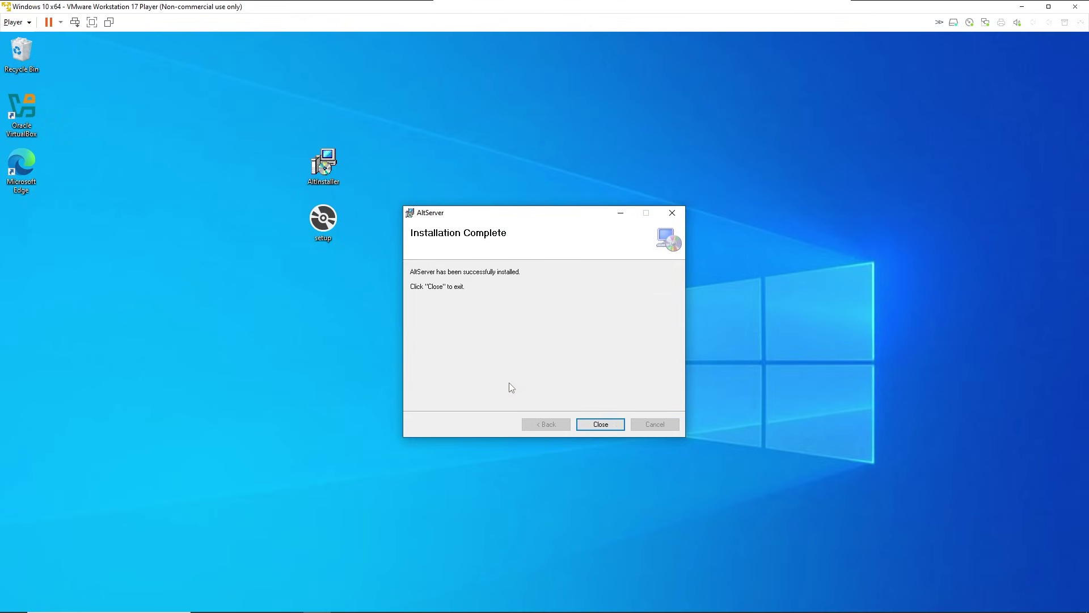
click(593, 424)
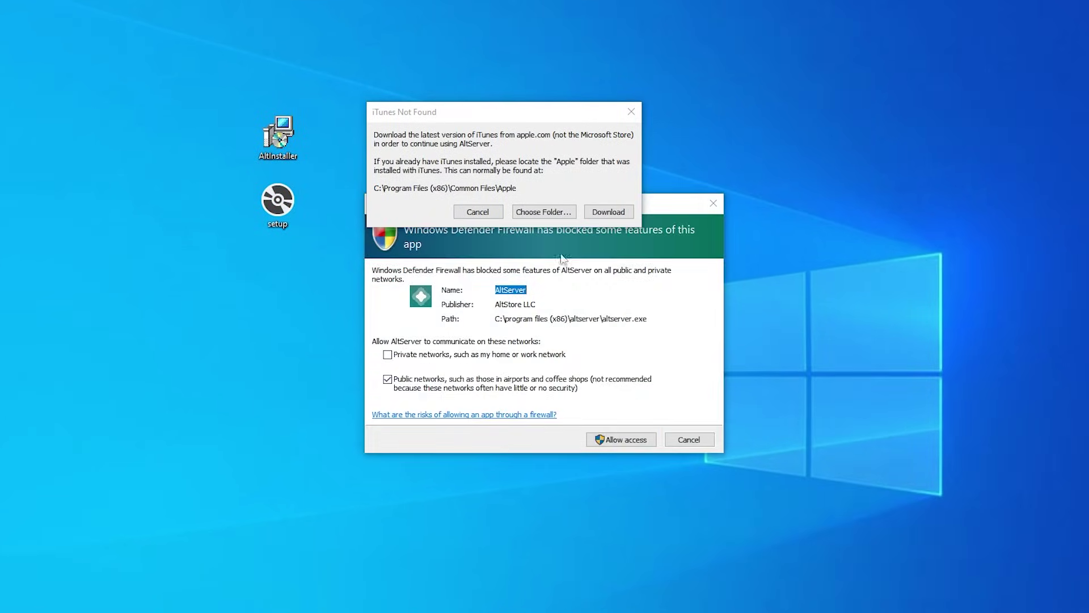
Step: Allow AltServer through Windows Defender Firewall and move the iTunes Not Found notice aside
click(624, 440)
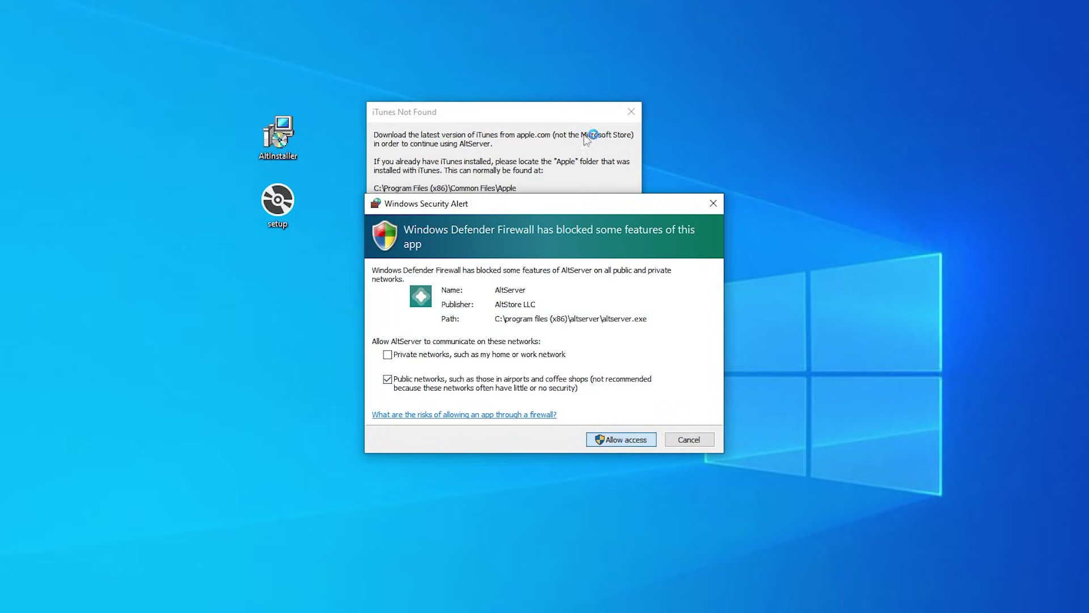
click(517, 117)
drag(518, 114, 594, 56)
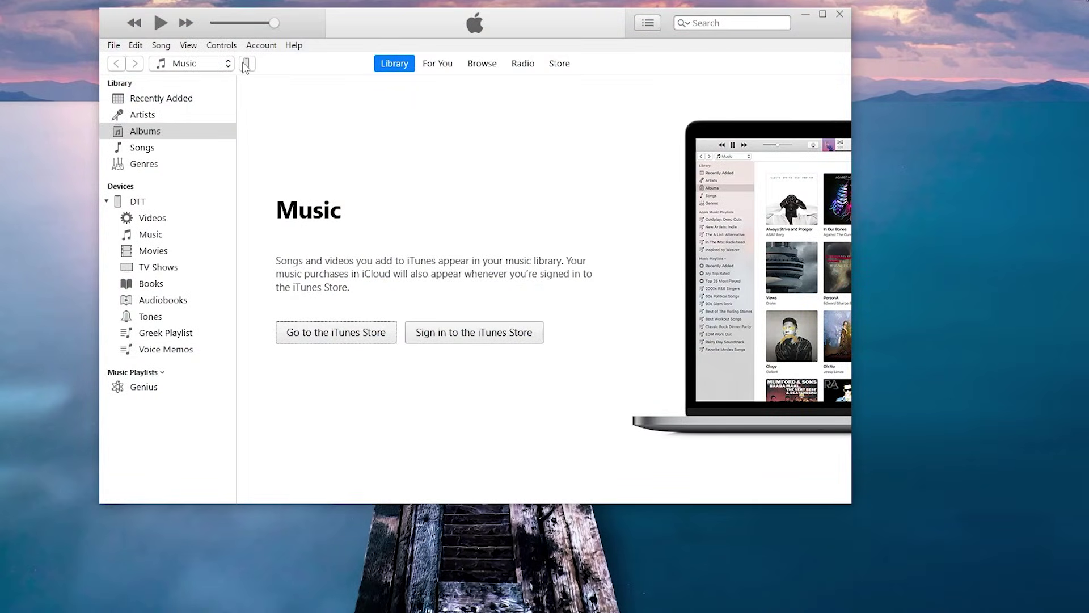
Step: Stretch the iTunes window to full screen height with the DTT iPhone listed under Devices
double_click(839, 8)
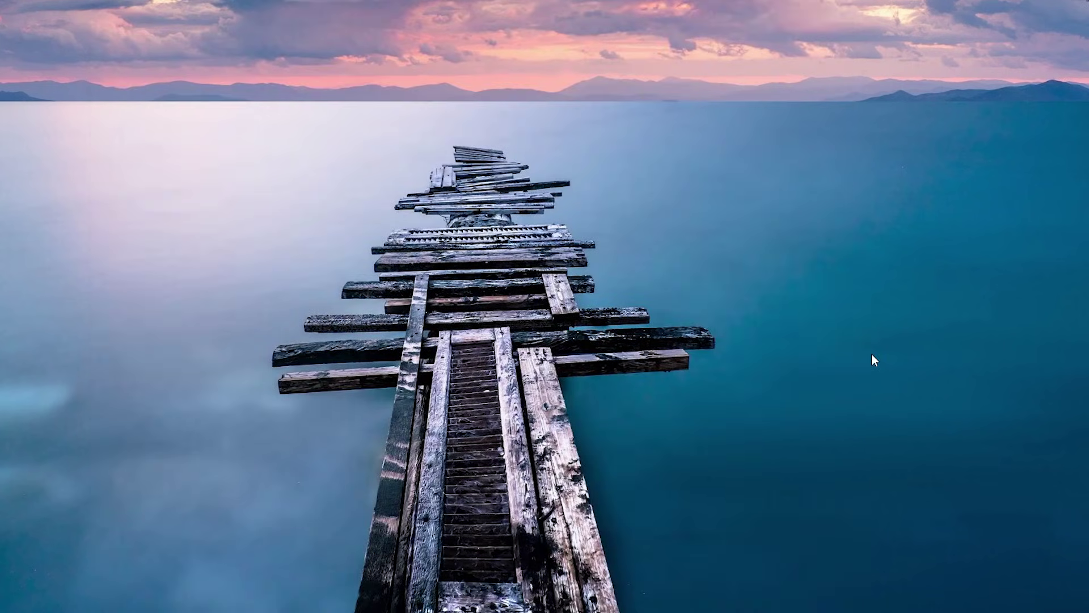
Step: From the AltServer tray icon, choose Install AltStore and target the connected iPhone
key(super)
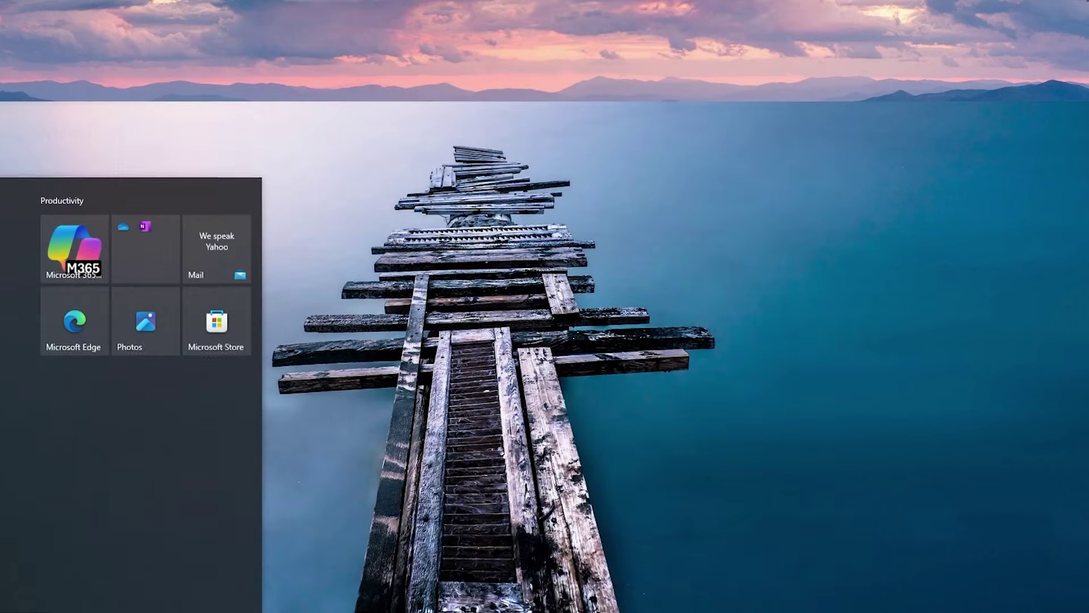
click(994, 612)
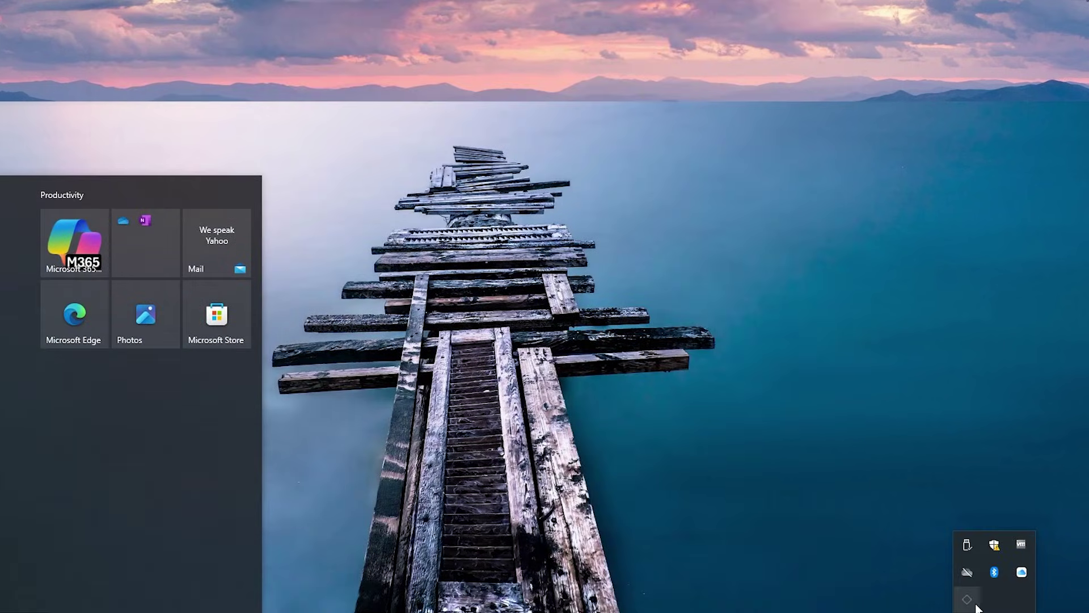
click(969, 603)
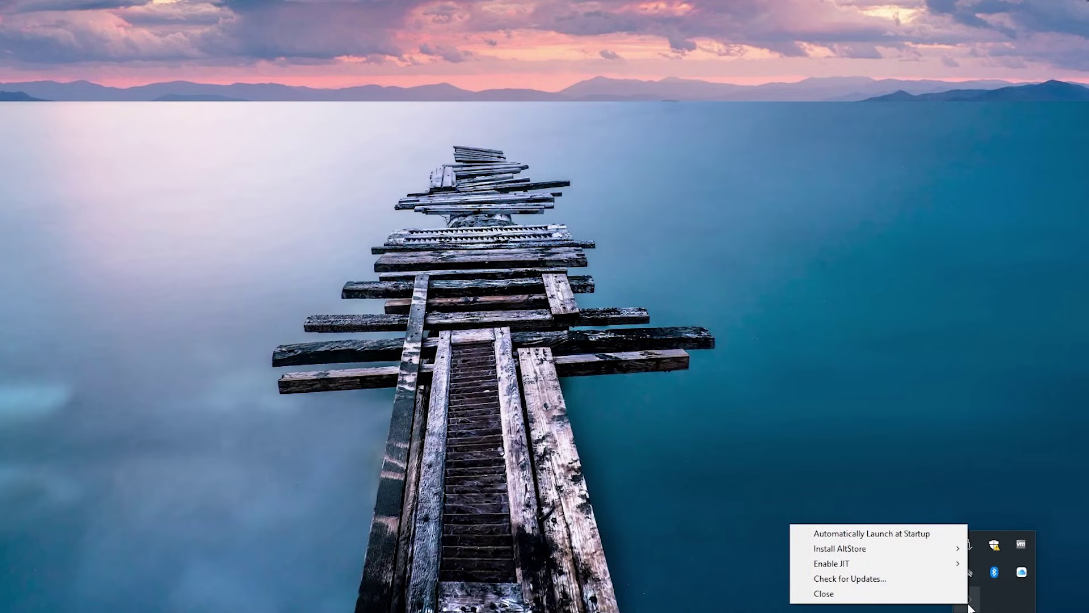
click(840, 548)
click(737, 549)
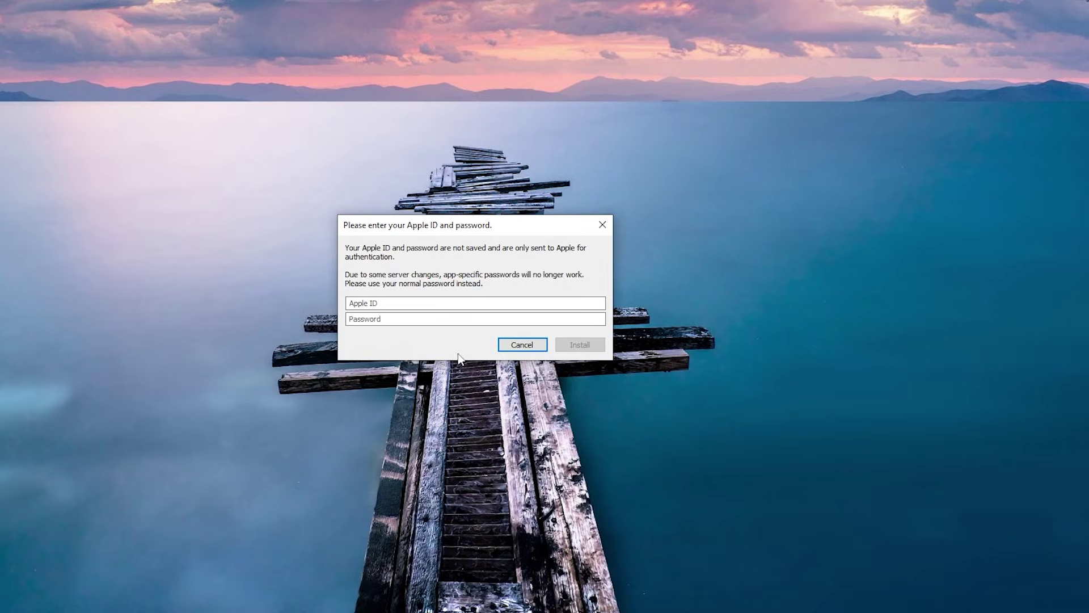
Step: Enter the Apple ID and password, then submit the 6-digit two-factor verification code
click(351, 303)
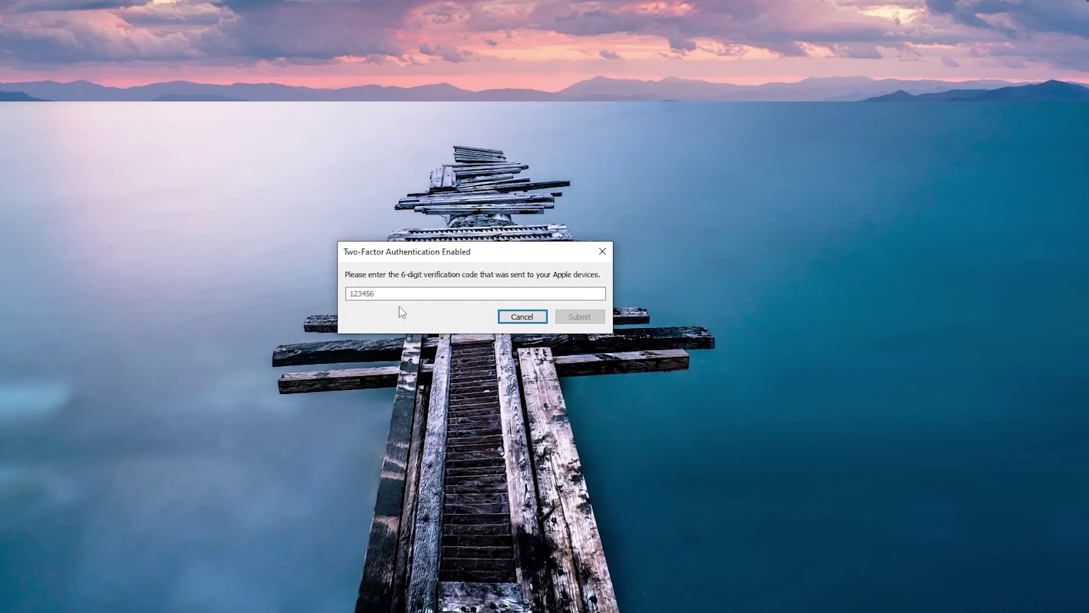
click(402, 293)
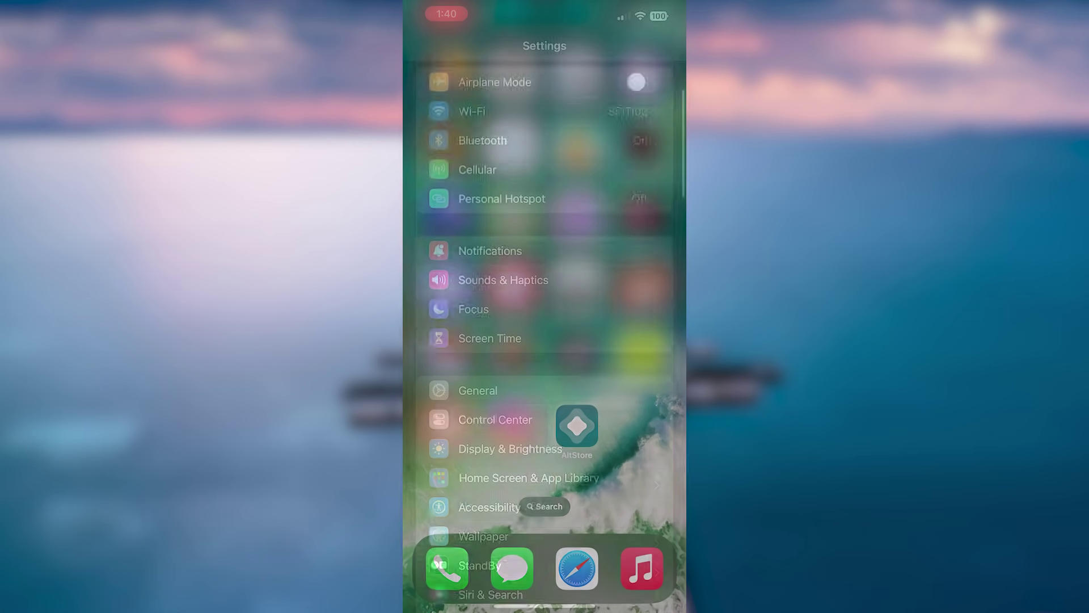
Step: Open Privacy & Security > Developer Mode in iOS Settings and confirm the toggle is on
scroll(545, 312, down, 1)
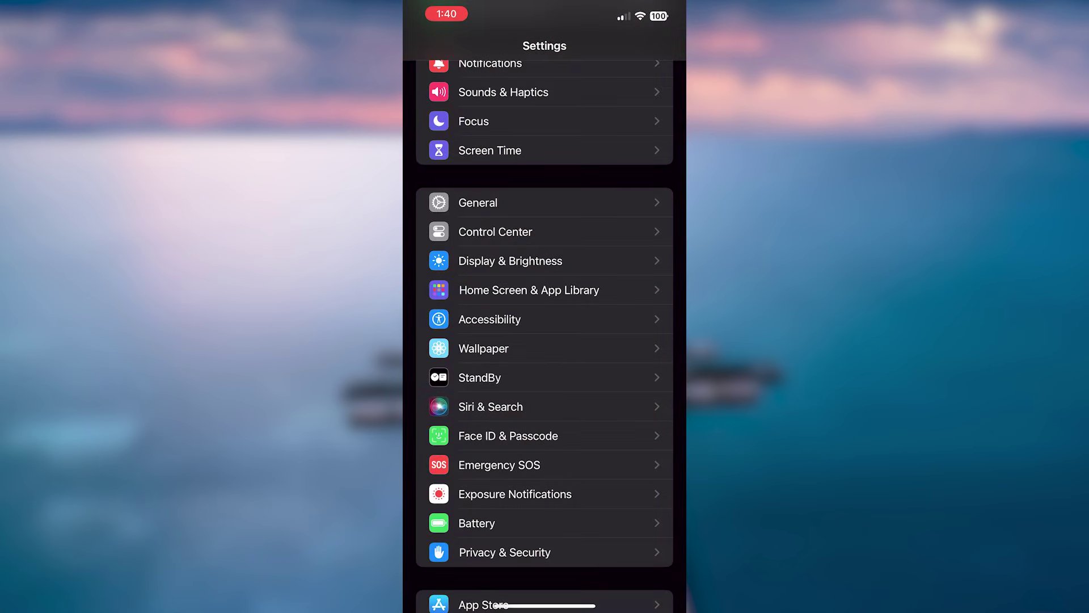
click(505, 552)
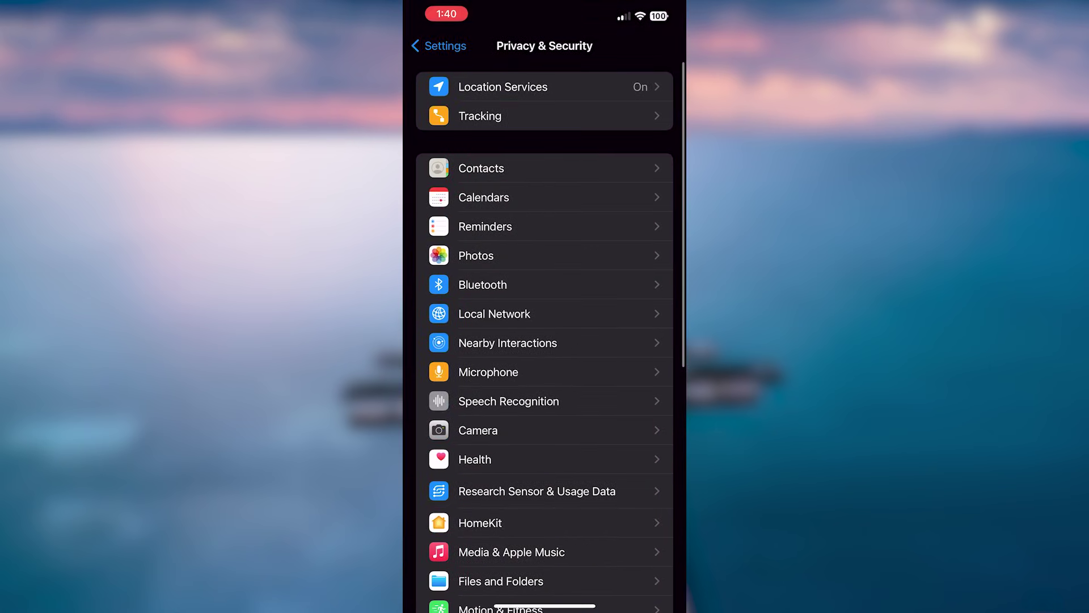
scroll(544, 335, down, 10)
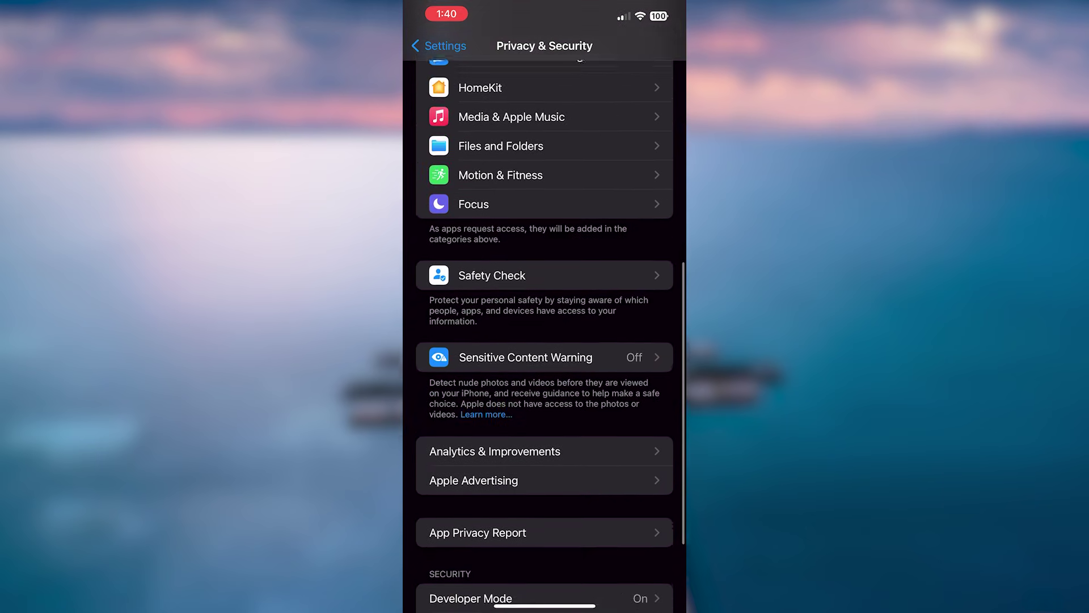
click(471, 521)
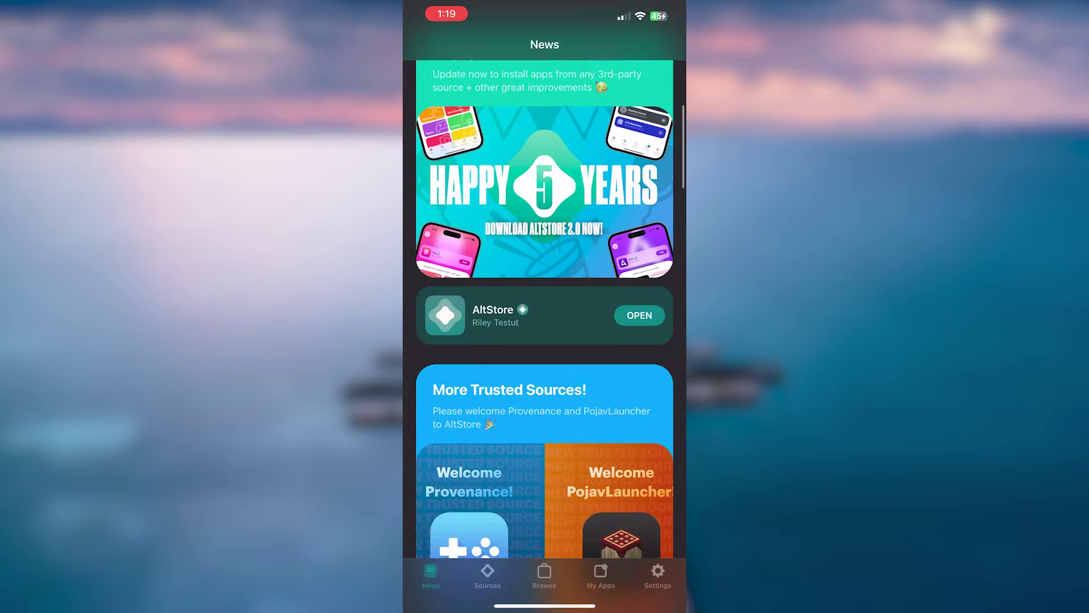
Step: Open Delta from AltStore's Browse tab, try the FREE install, then close the Apple ID sign-in
click(544, 576)
click(499, 187)
click(645, 145)
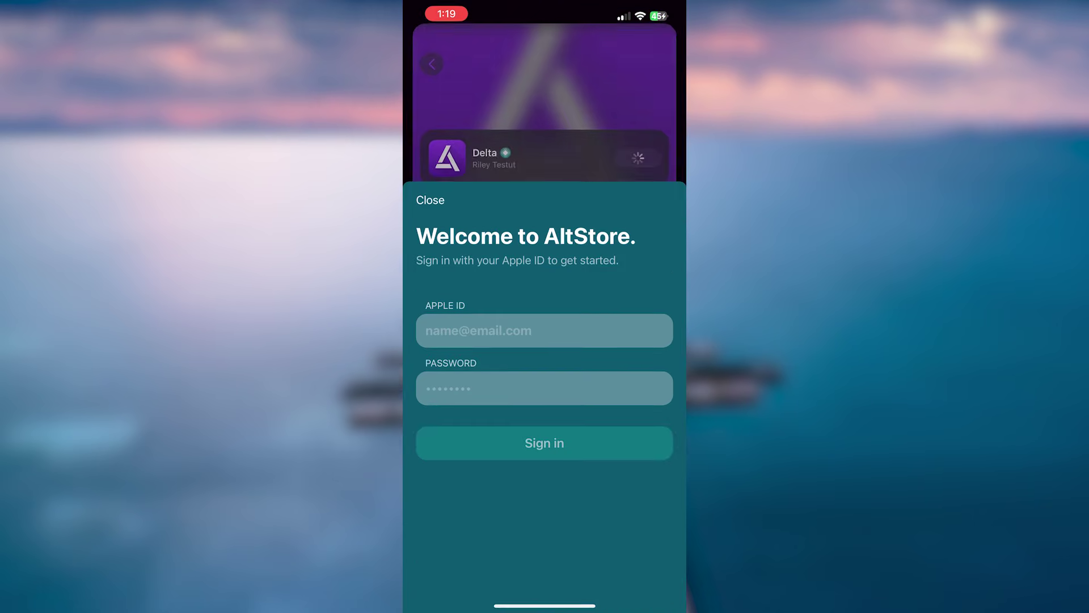
click(430, 56)
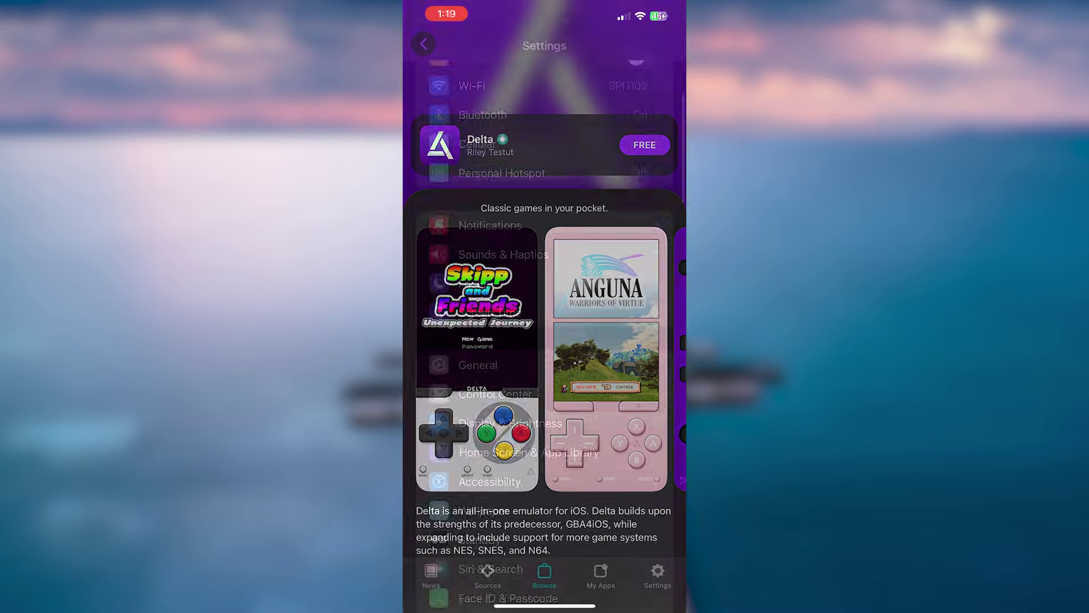
Step: Go to General > VPN & Device Management to review the TweakBox profile
scroll(545, 307, down, 2)
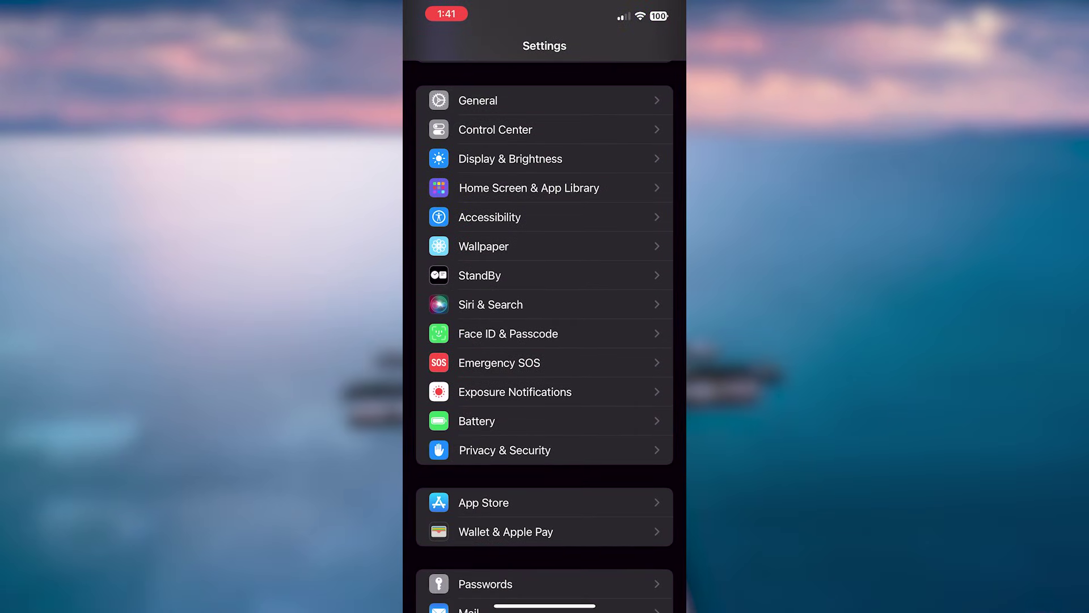
click(478, 100)
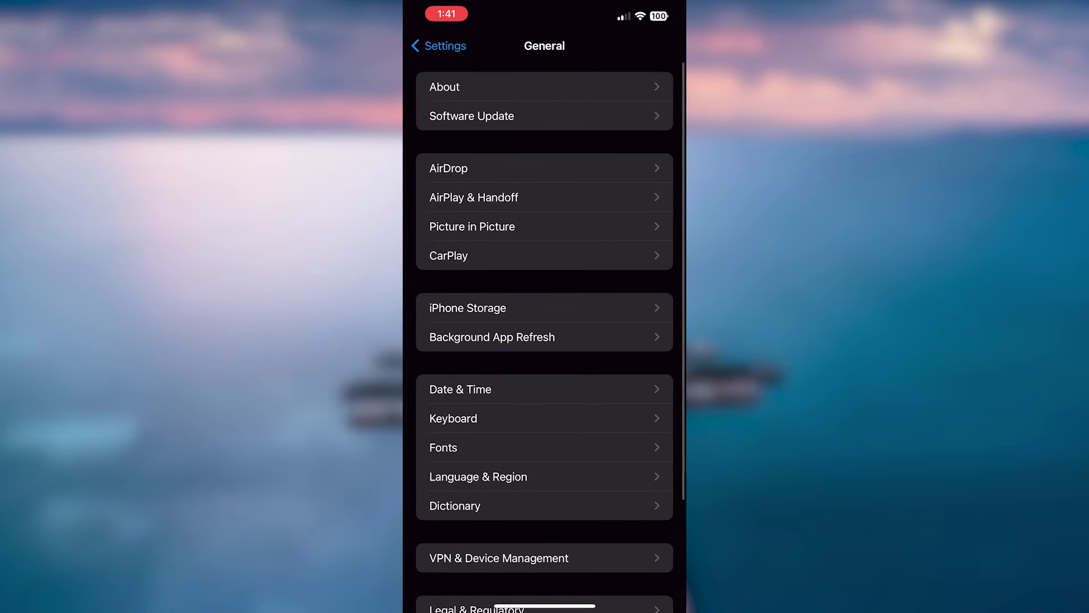
click(499, 557)
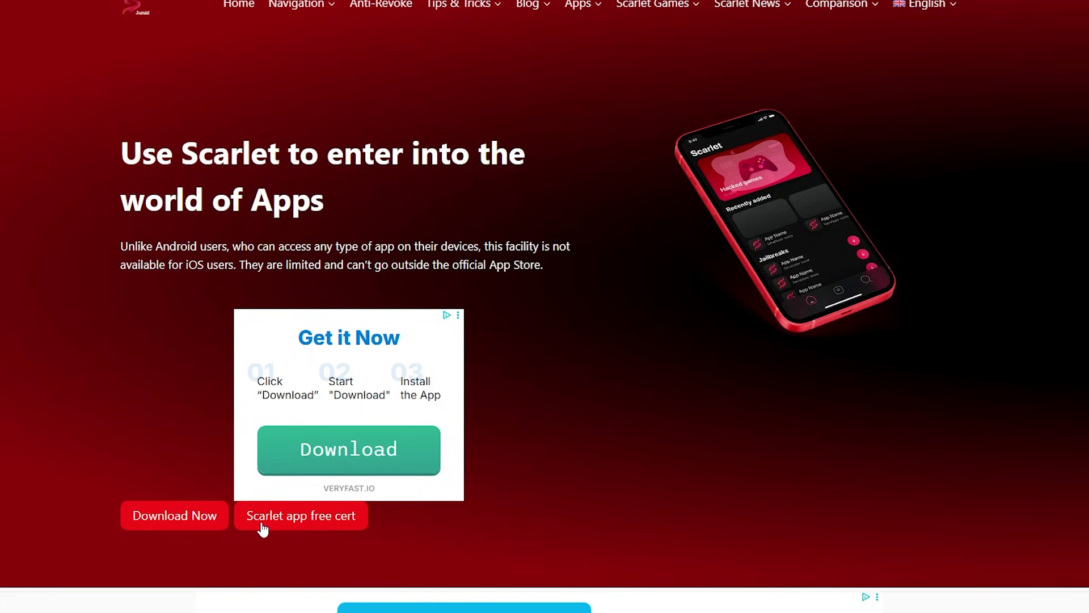
Step: Follow Scarlet's Download Now button and scroll up to the IPA download links
click(187, 516)
click(175, 527)
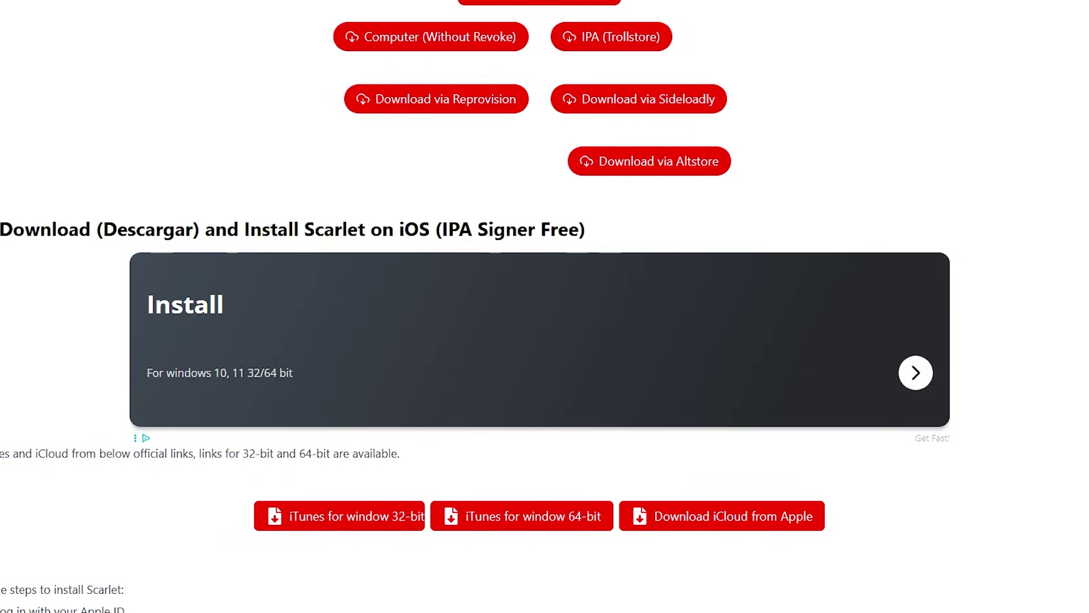
scroll(60, 53, up, 6)
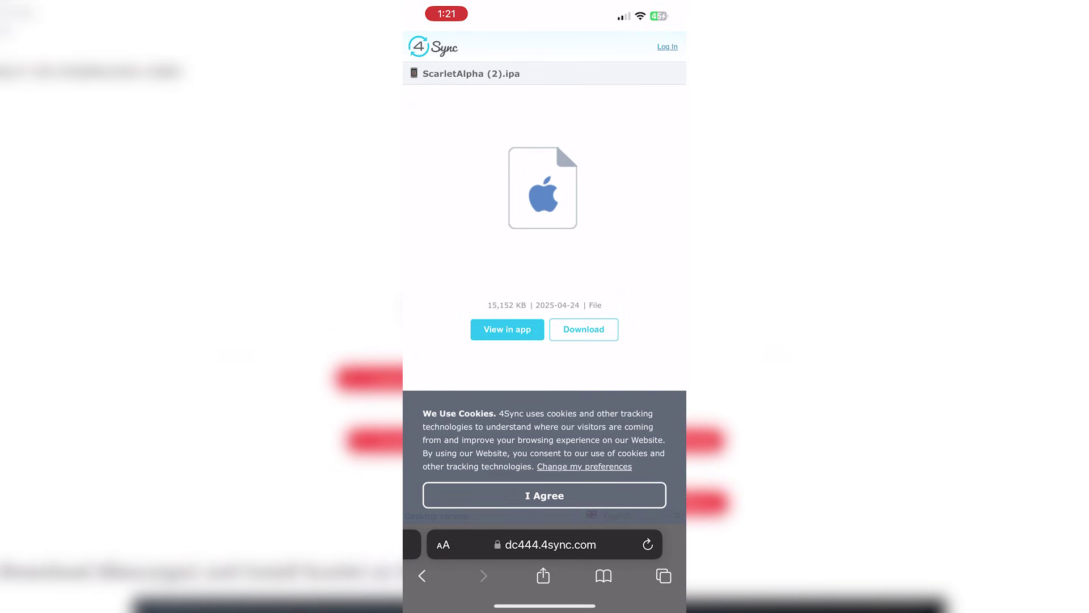
Step: Dismiss the ad and swipe back from the App Store to the 4Sync ScarletAlpha (2).ipa page
click(656, 64)
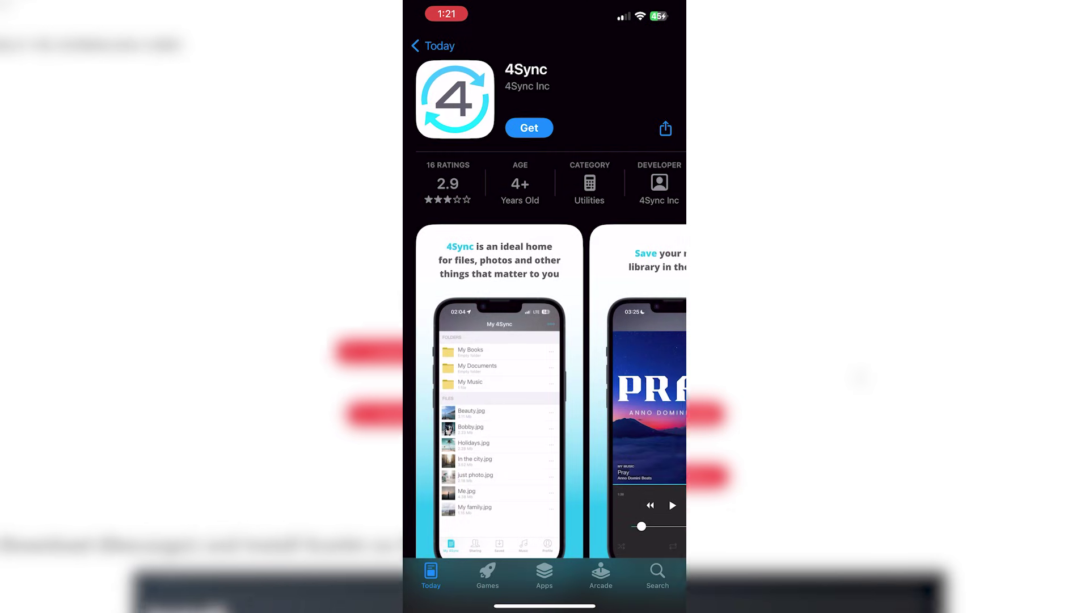
drag(511, 605, 653, 605)
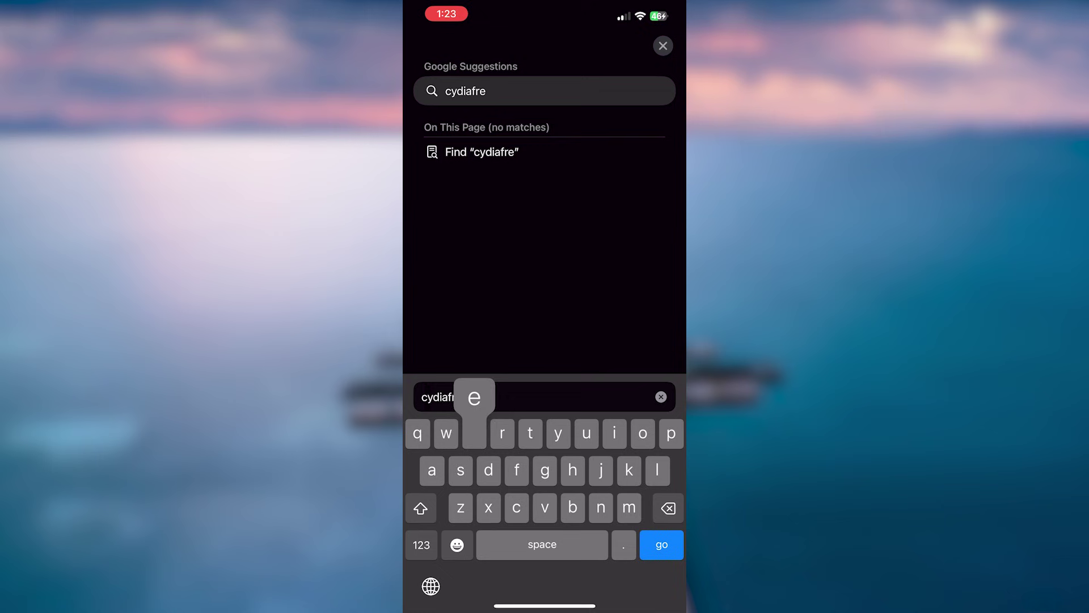
Step: Load cydiafree.com and browse its Most Popular, Featured Apps & Tweaks and App Stores lists
text(e.com)
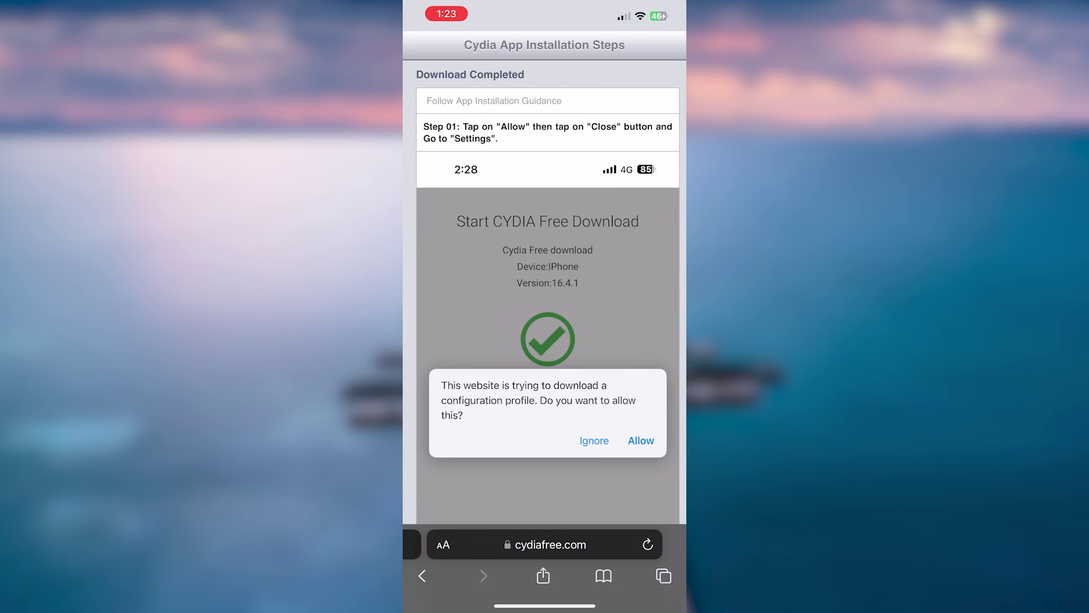
scroll(545, 312, down, 1)
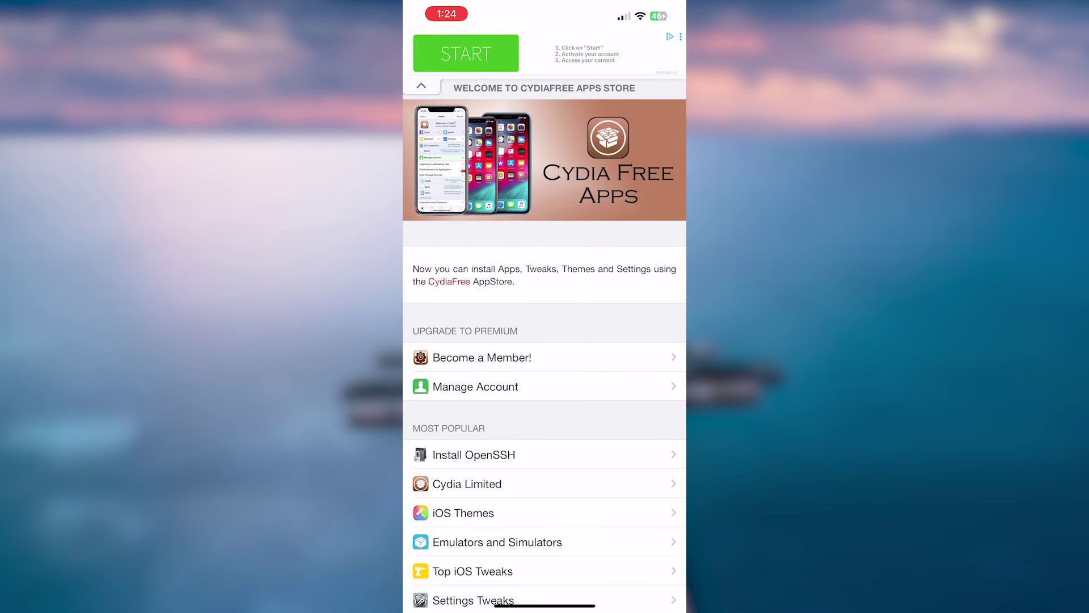
scroll(544, 341, down, 5)
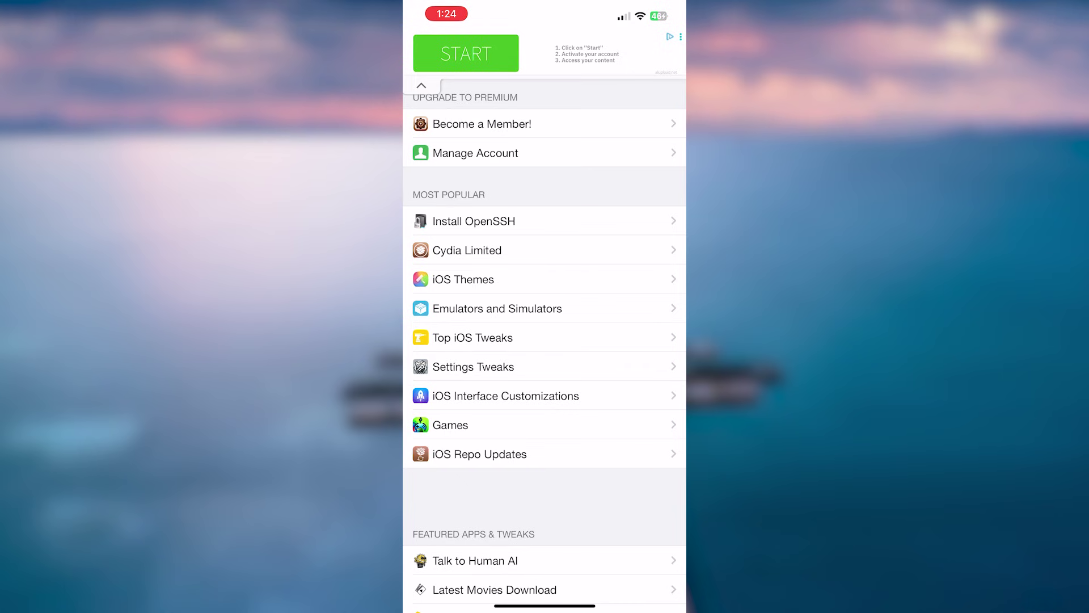
scroll(544, 346, down, 1)
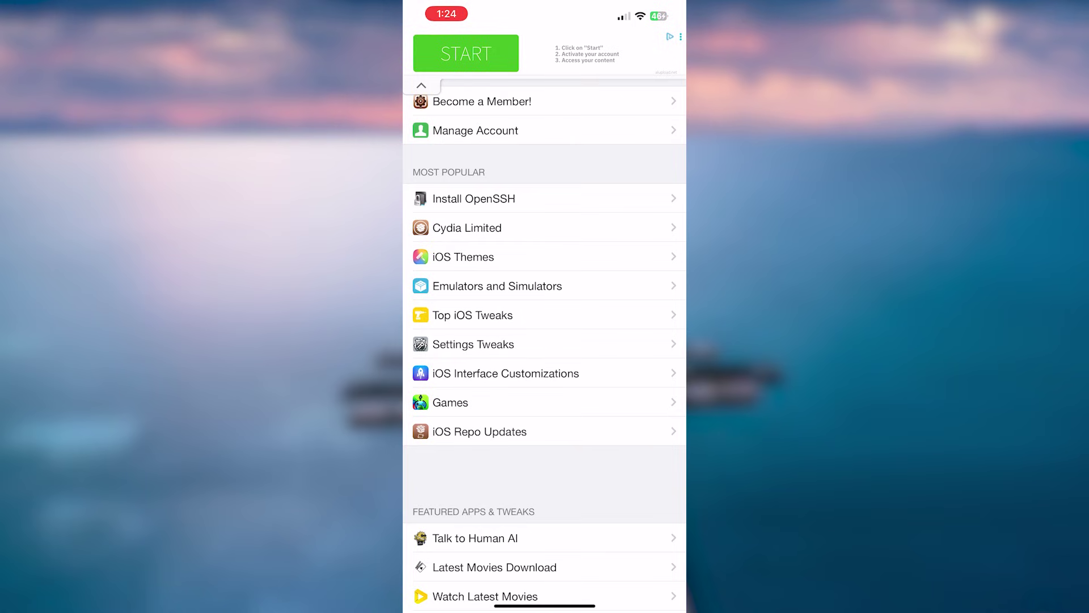
scroll(544, 345, down, 5)
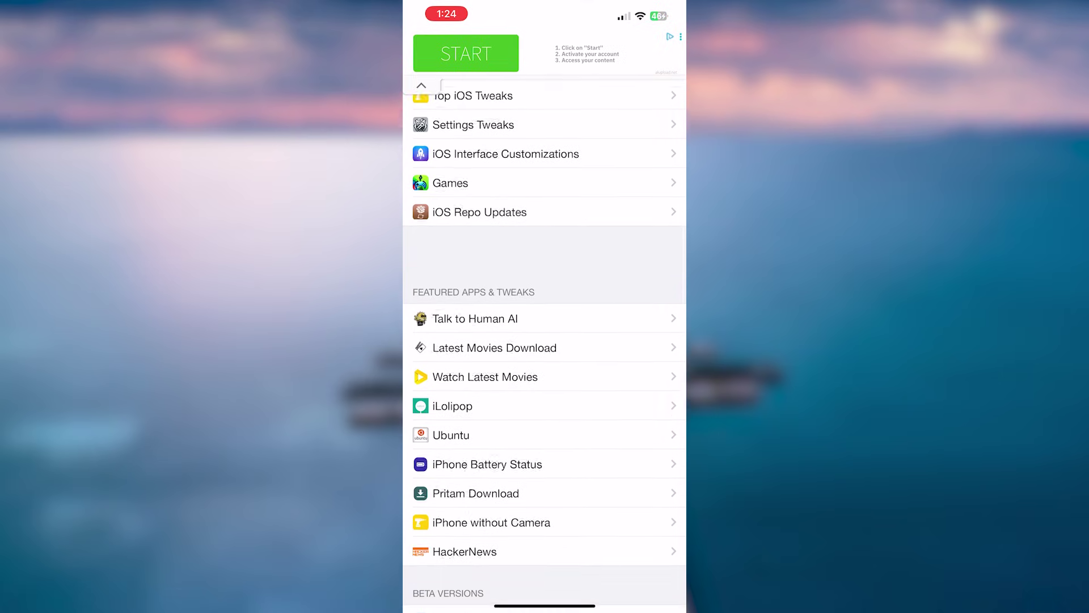
scroll(545, 346, down, 9)
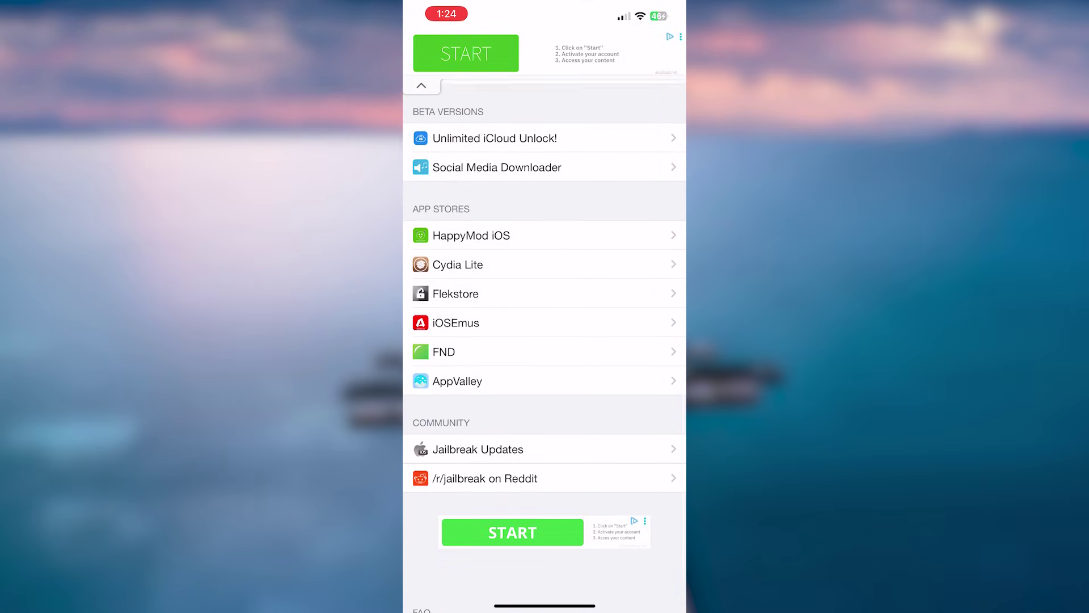
scroll(545, 345, up, 12)
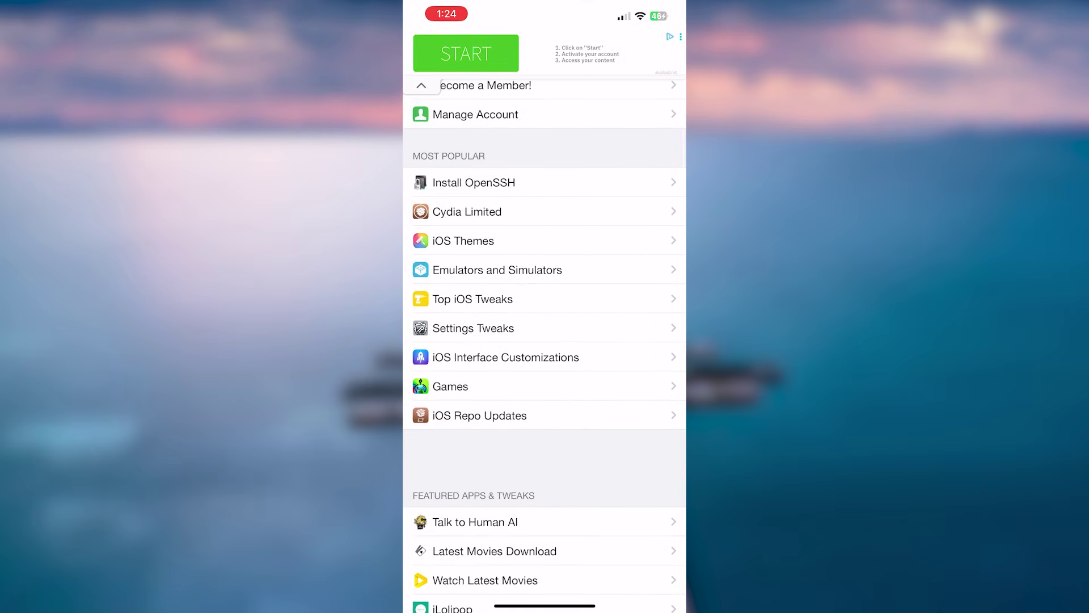